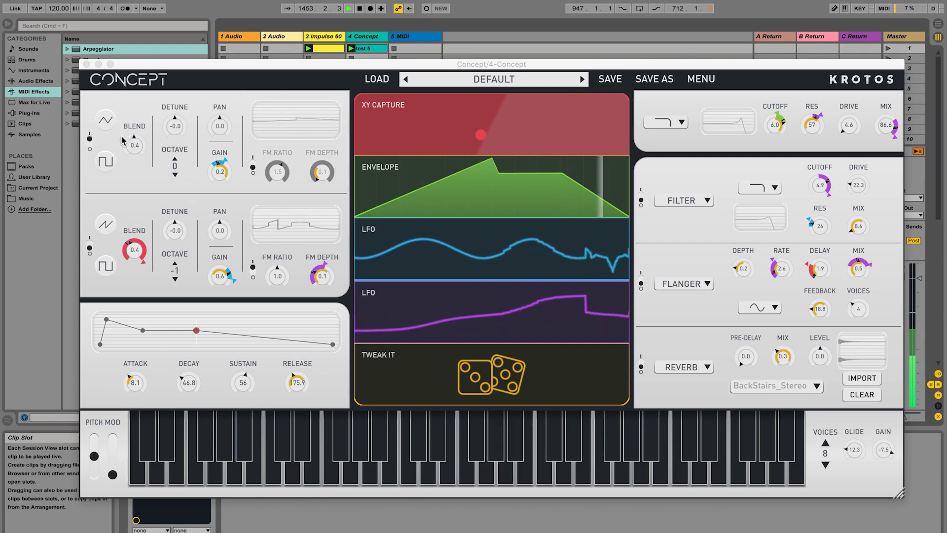
# Change the first oscillator's triangle waveform to a sawtooth, keeping its blend at 0.4.
pyautogui.click(107, 123)
pyautogui.click(108, 123)
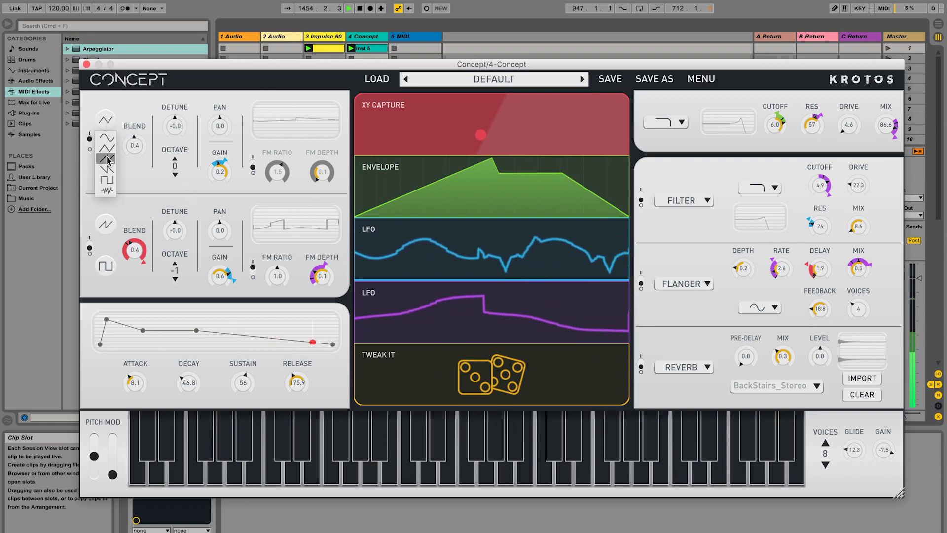
pyautogui.click(105, 160)
pyautogui.moveTo(135, 147); pyautogui.dragTo(127, 148)
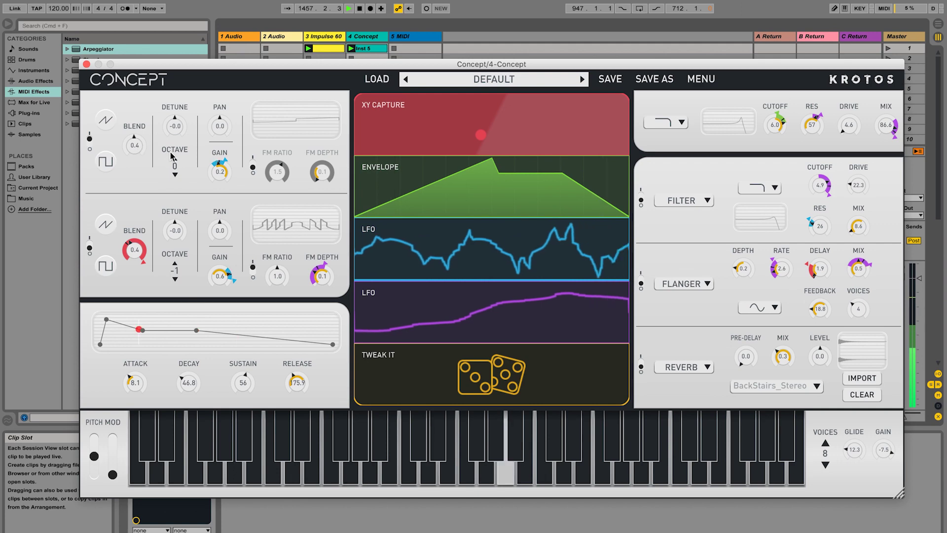
# Enable FM on the first oscillator with an FM depth of 0.2, and set the amp envelope's decay to 35.9.
pyautogui.click(253, 165)
pyautogui.moveTo(323, 173); pyautogui.dragTo(329, 135)
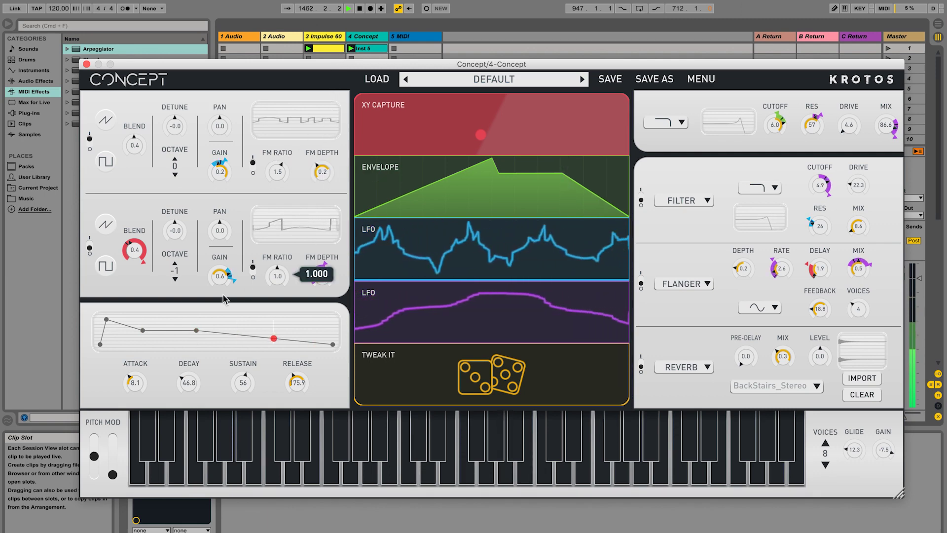
pyautogui.moveTo(194, 386)
pyautogui.mouseDown()
pyautogui.moveTo(206, 388)
pyautogui.moveTo(205, 378)
pyautogui.mouseUp()
pyautogui.moveTo(781, 115); pyautogui.dragTo(781, 115)
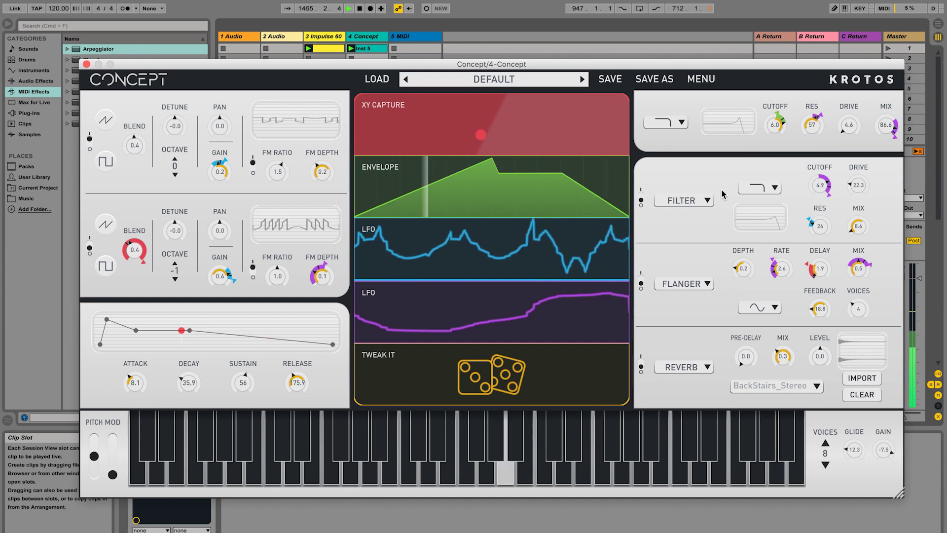
# Enable the filter effect and look through the reverb's impulse response list.
pyautogui.click(642, 199)
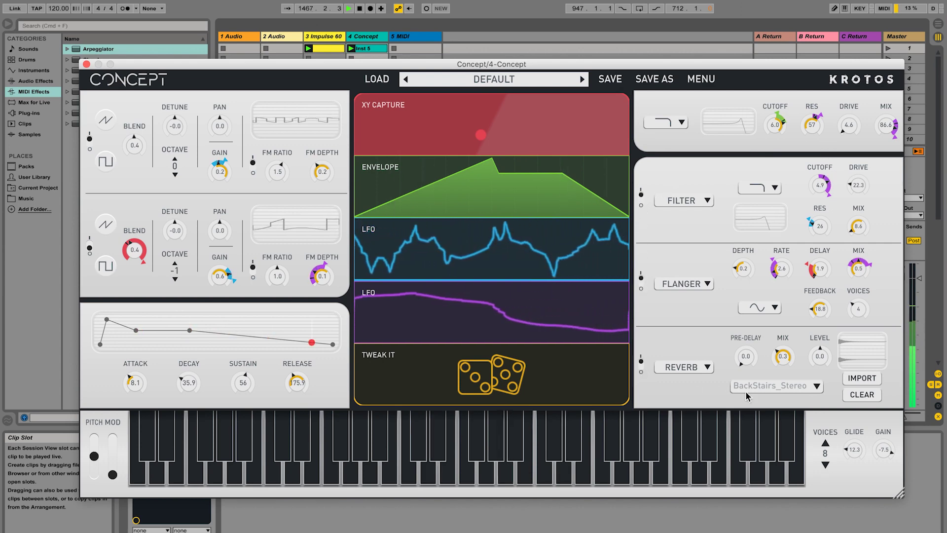
pyautogui.click(817, 386)
pyautogui.moveTo(809, 413)
pyautogui.click(834, 404)
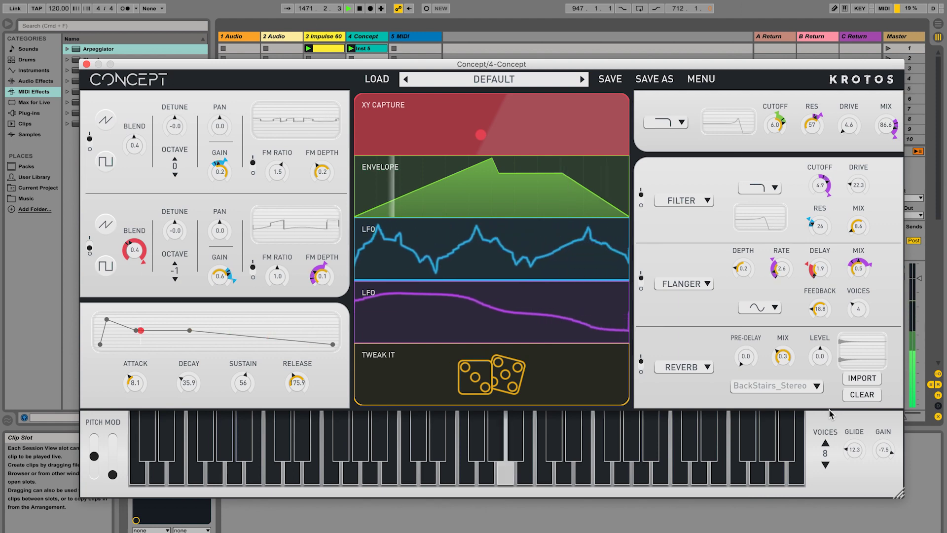
# Randomise the patch's parameters several times with Tweak It.
pyautogui.click(481, 373)
pyautogui.click(482, 375)
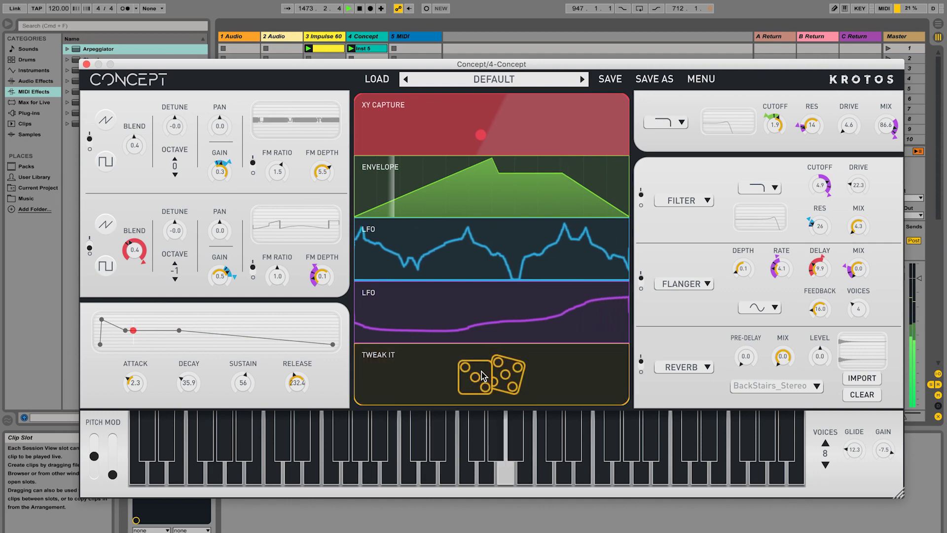
pyautogui.click(481, 374)
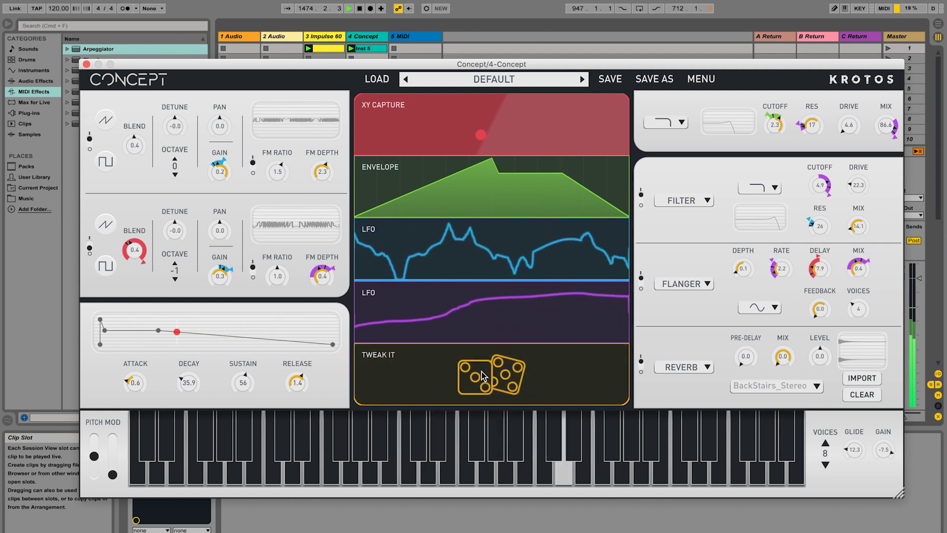
pyautogui.click(481, 375)
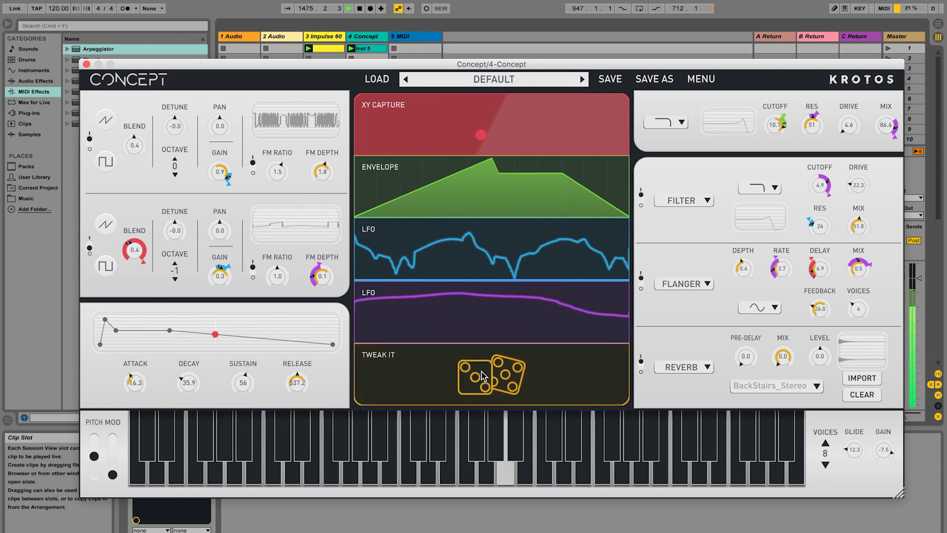
pyautogui.click(481, 375)
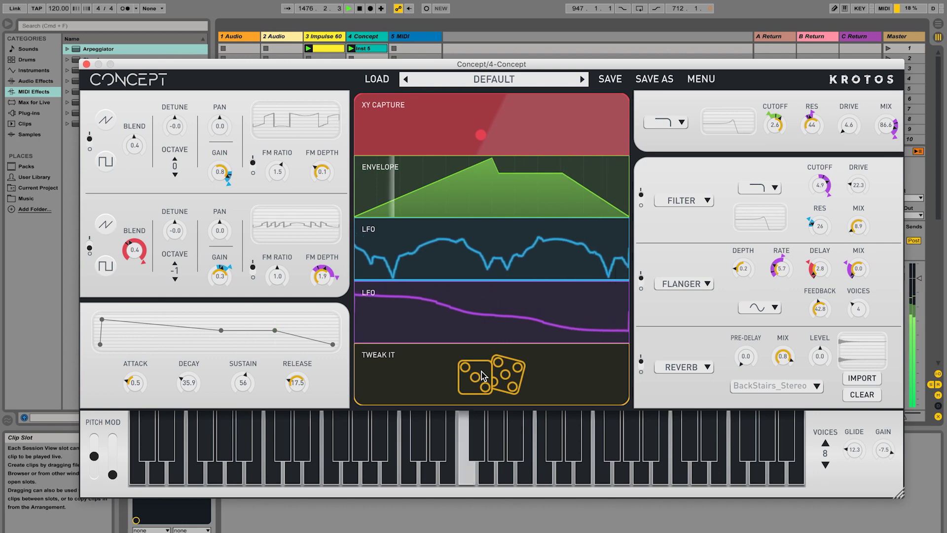
pyautogui.click(482, 375)
pyautogui.click(482, 375)
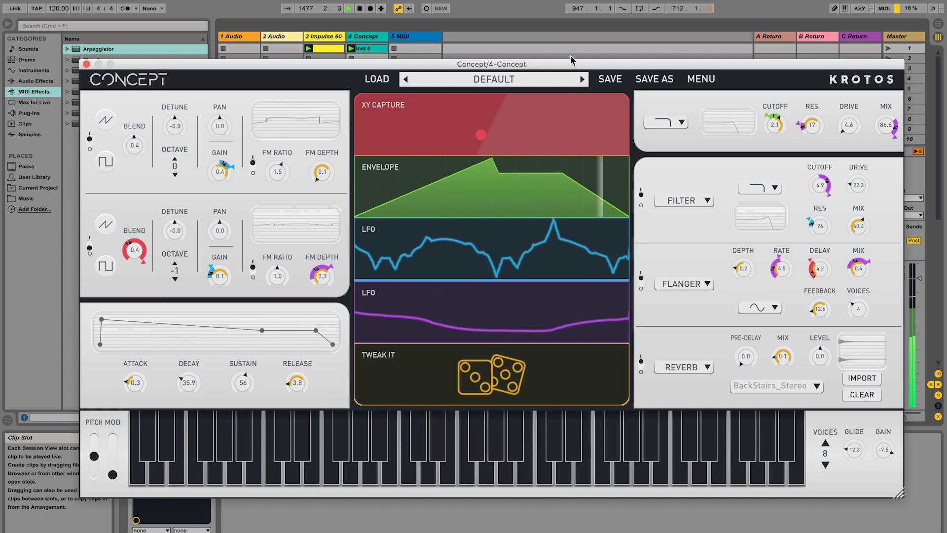
# Browse the factory preset categories, including FX and Keys, without loading a preset.
pyautogui.click(494, 80)
pyautogui.moveTo(558, 117)
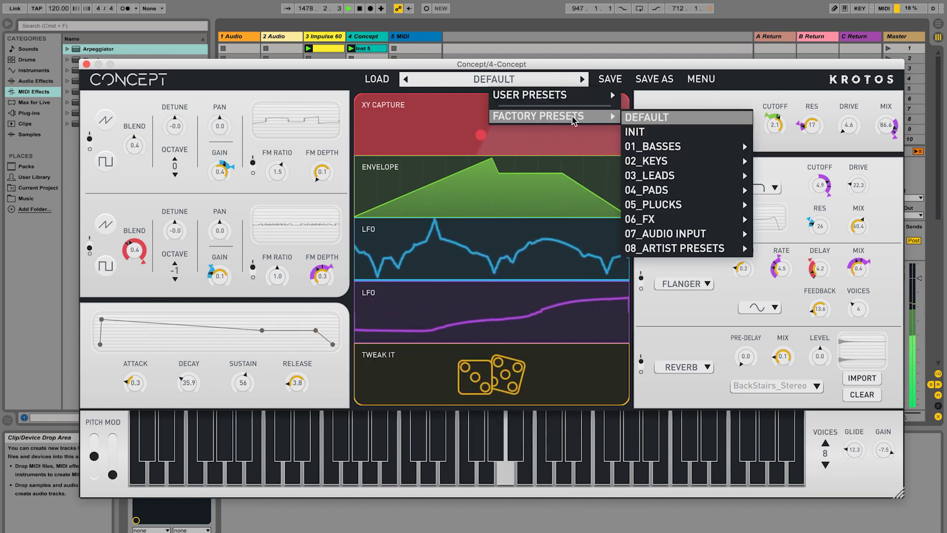
pyautogui.moveTo(668, 210)
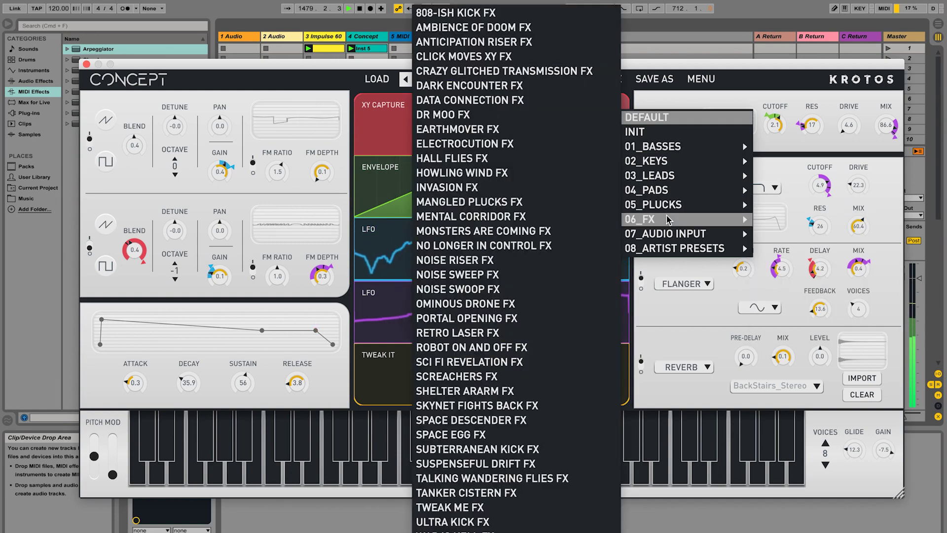
pyautogui.moveTo(677, 181)
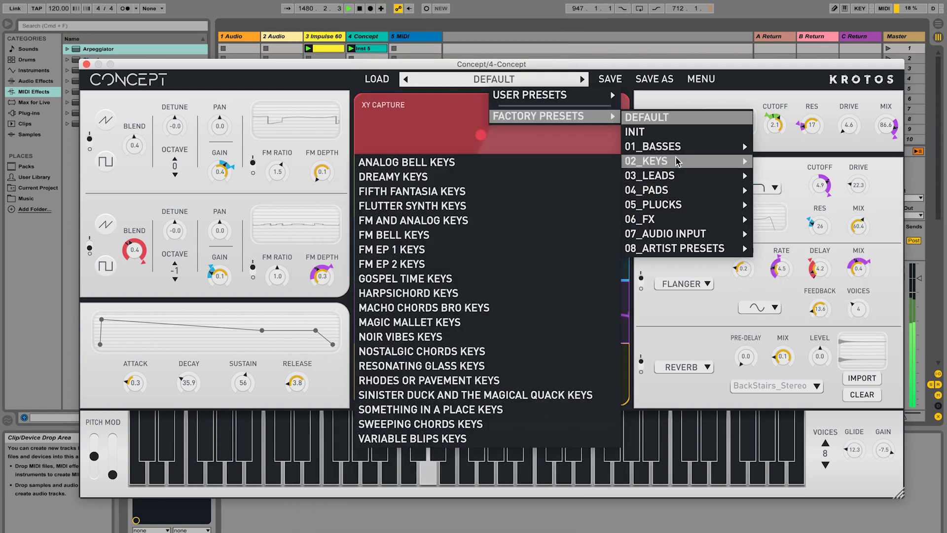
pyautogui.click(757, 185)
# Generate a few more random variations of the Default preset with Tweak It.
pyautogui.click(488, 377)
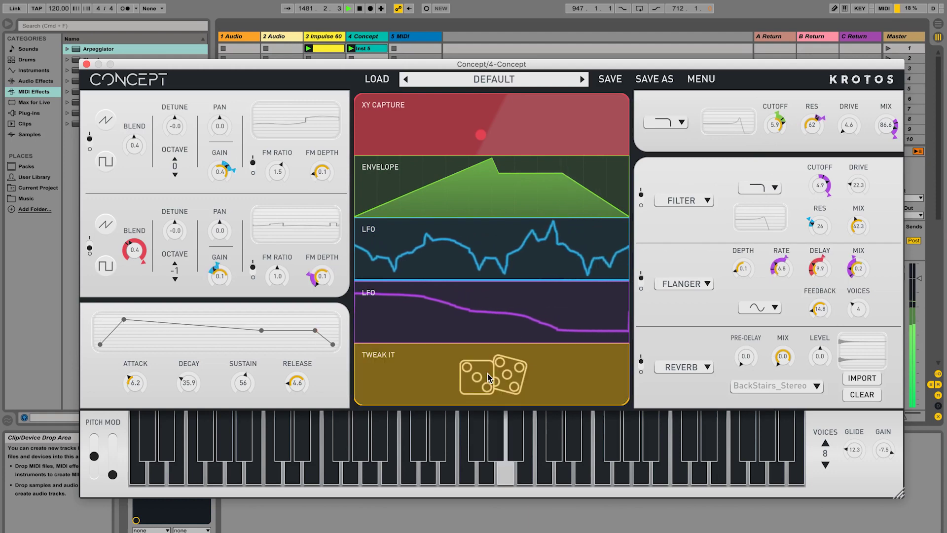
pyautogui.click(489, 377)
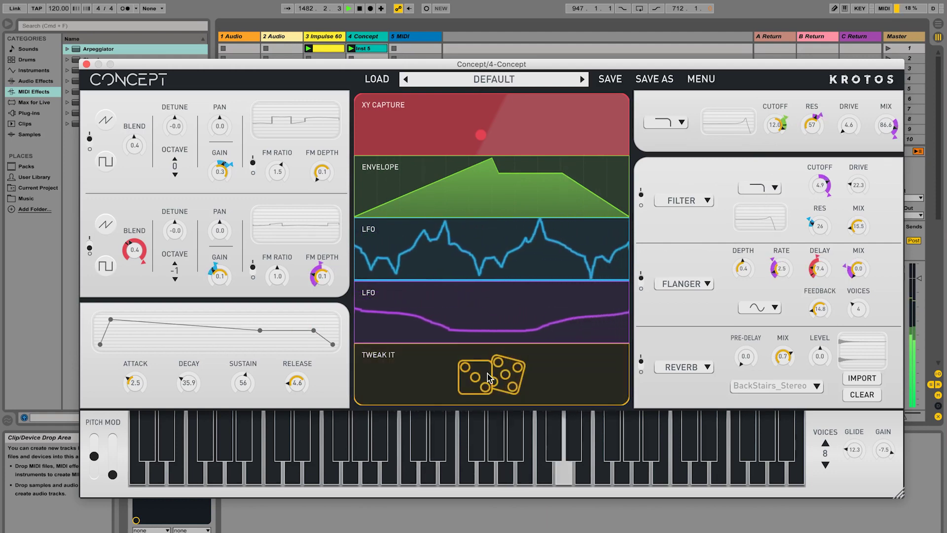
pyautogui.click(489, 378)
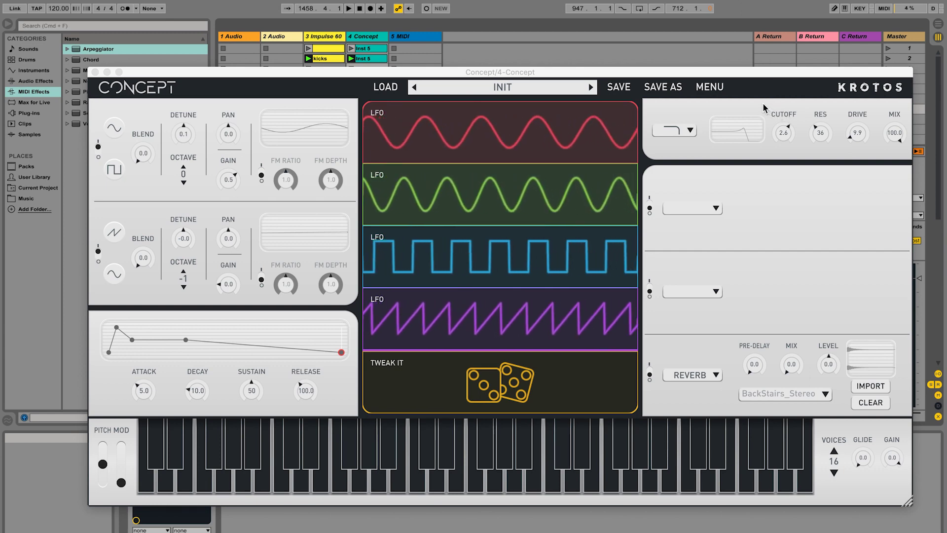
# Start playback and modulate the main filter's cutoff, set to 3.7, and its resonance with the red LFO.
pyautogui.press('space')
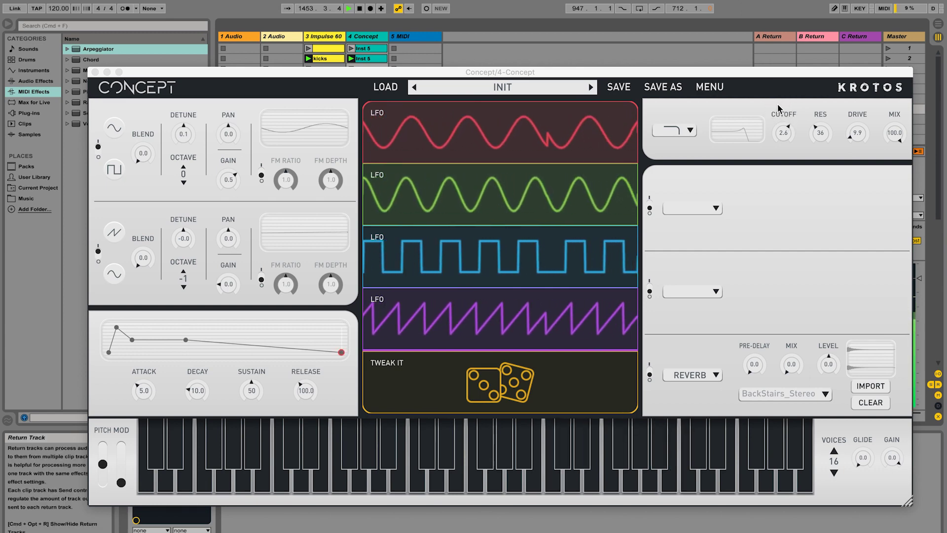
pyautogui.click(788, 117)
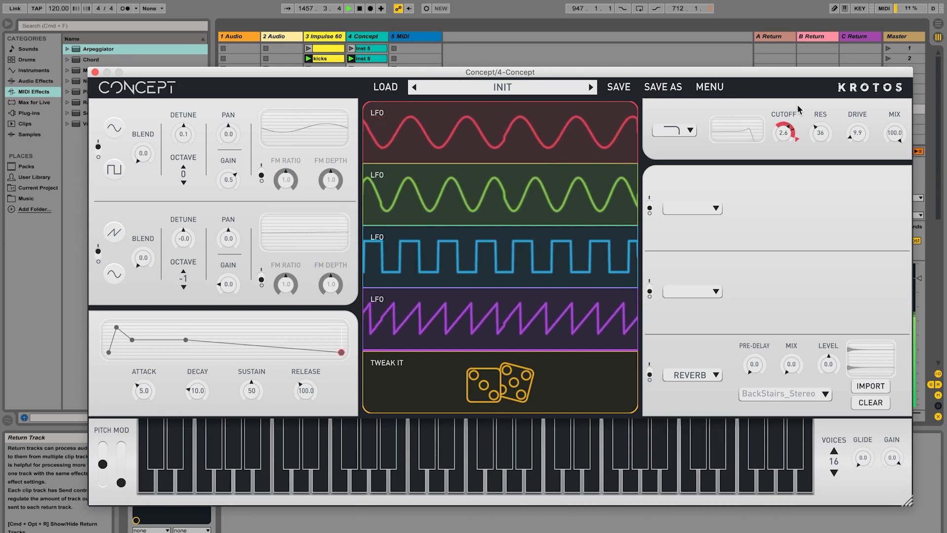
pyautogui.moveTo(798, 147); pyautogui.dragTo(789, 77)
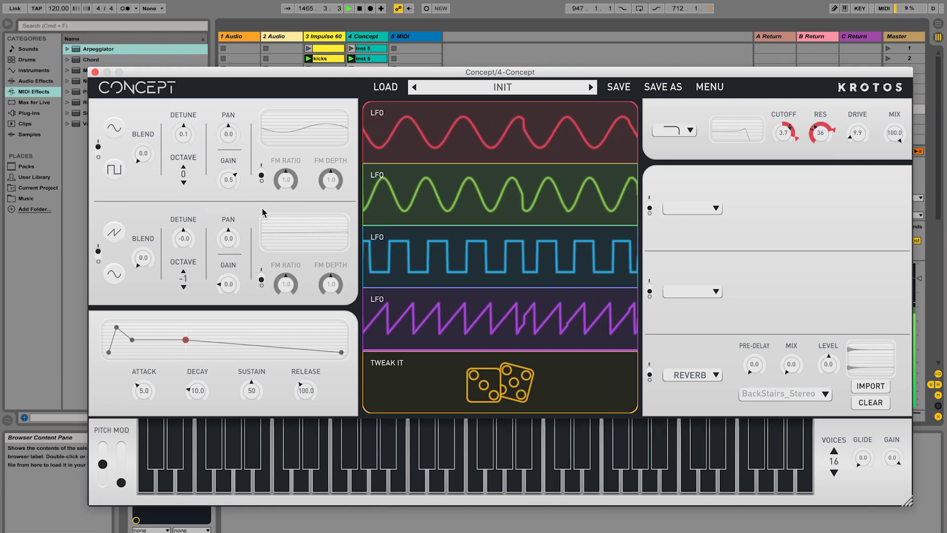
# Change the first oscillator's sine waveform to a triangle and modulate its blend, set to 0.5, with the green LFO.
pyautogui.click(114, 130)
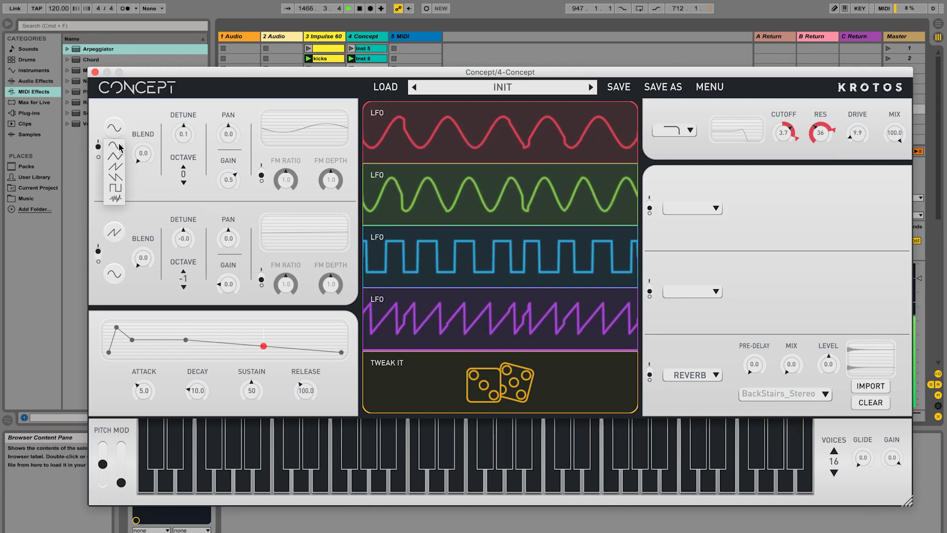
pyautogui.click(117, 166)
pyautogui.moveTo(145, 159); pyautogui.dragTo(132, 69)
pyautogui.moveTo(182, 146)
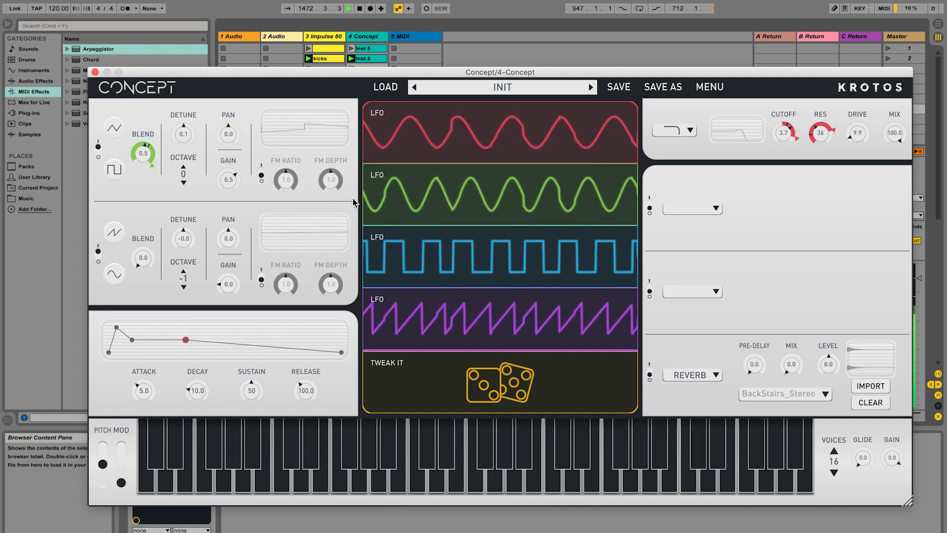
# Switch the green LFO to Hz mode, raising its depth to 0.7 and its frequency to about 9.6.
pyautogui.click(449, 202)
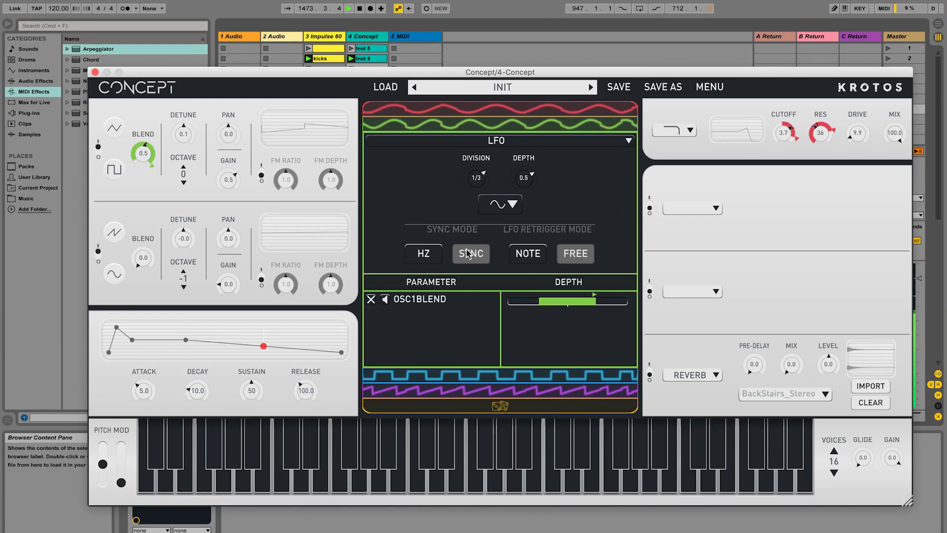
pyautogui.click(432, 258)
pyautogui.moveTo(476, 178); pyautogui.dragTo(518, 175)
pyautogui.moveTo(481, 178)
pyautogui.moveTo(483, 126); pyautogui.dragTo(485, 102)
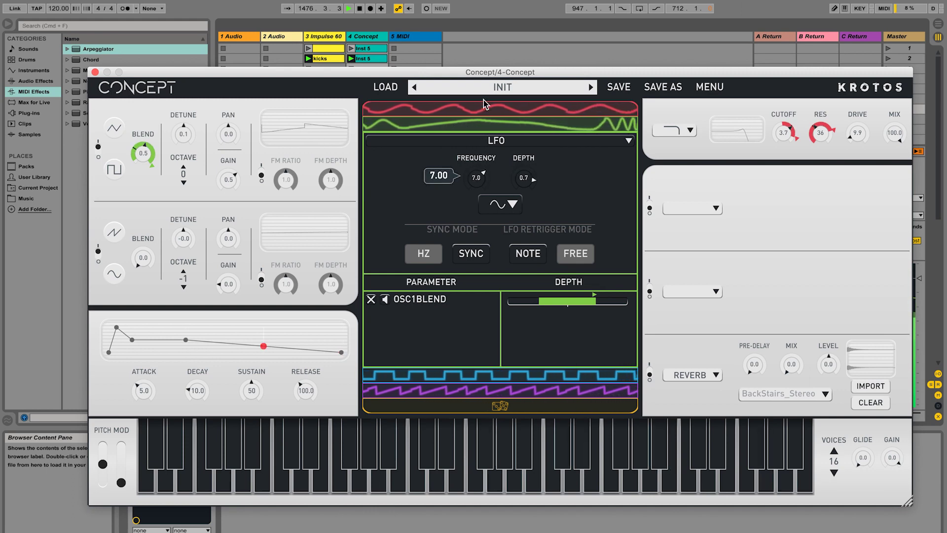
# Switch the green LFO to tempo sync with a 1/4 division and close its settings.
pyautogui.click(471, 256)
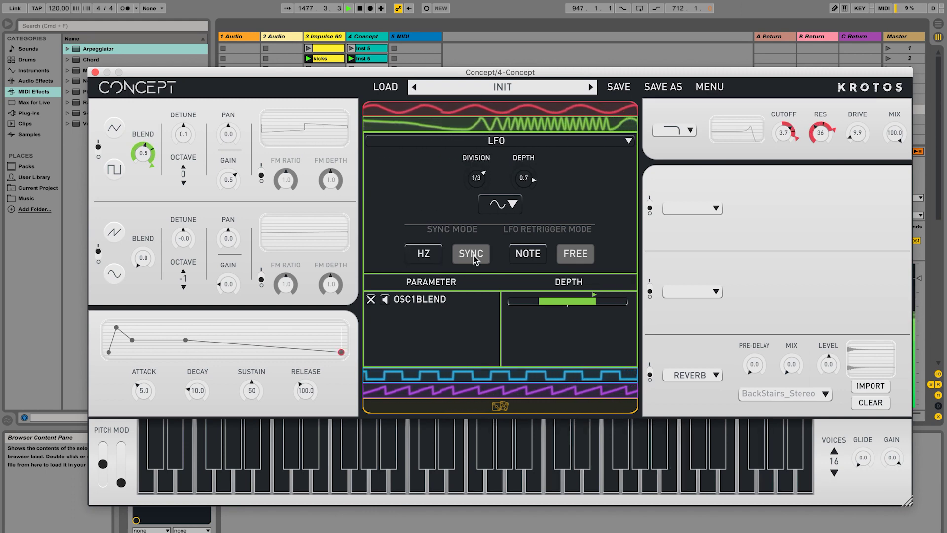
pyautogui.moveTo(487, 168)
pyautogui.moveTo(474, 175); pyautogui.dragTo(474, 181)
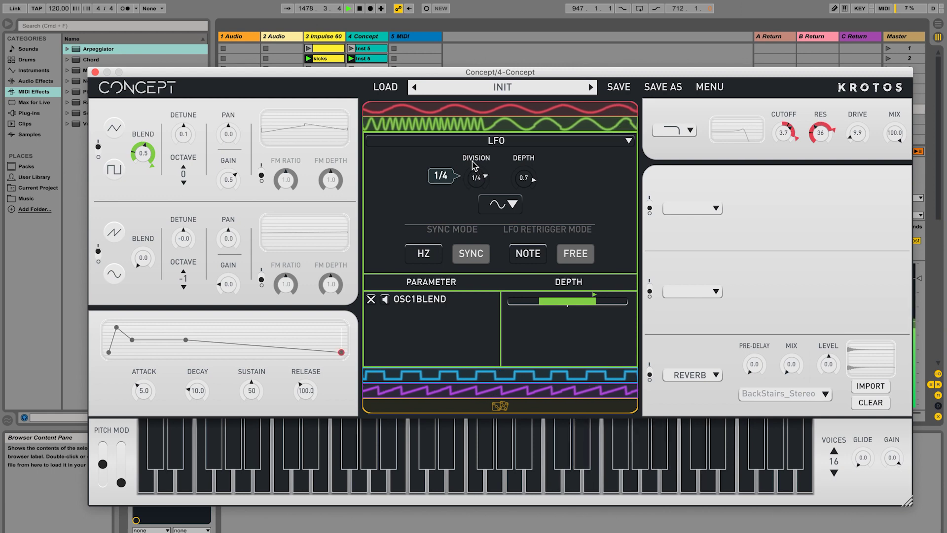
pyautogui.click(586, 129)
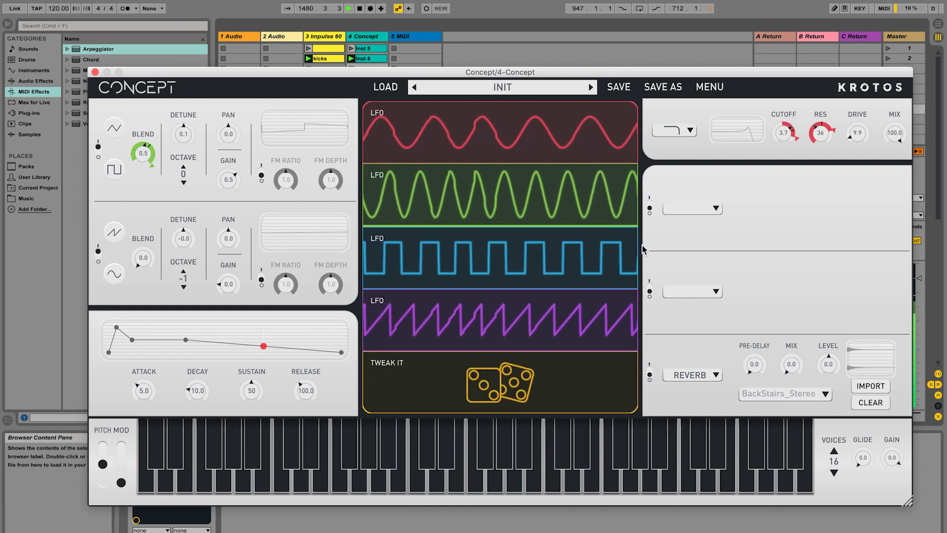
# Add the first oscillator's gain as a green LFO target, adjust its modulation depth and try its mute.
pyautogui.click(623, 190)
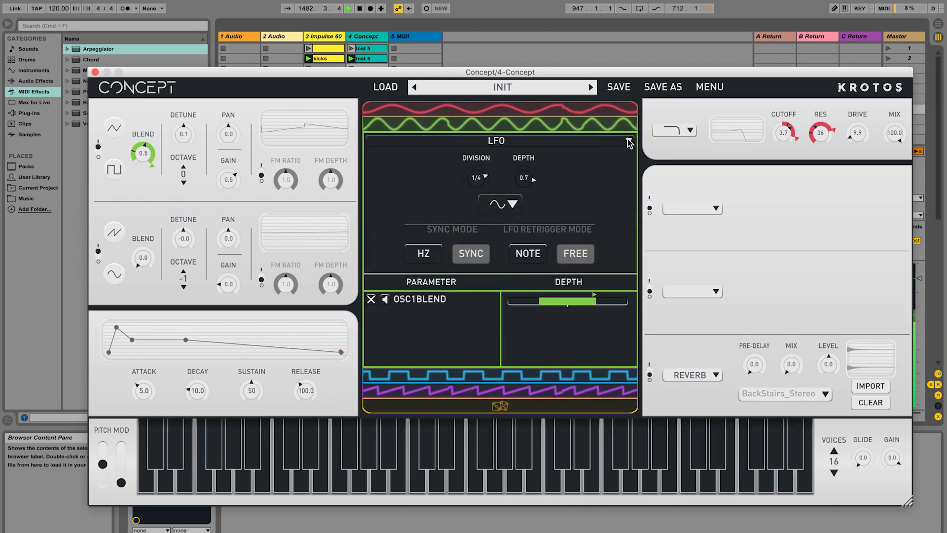
pyautogui.moveTo(228, 159); pyautogui.dragTo(432, 319)
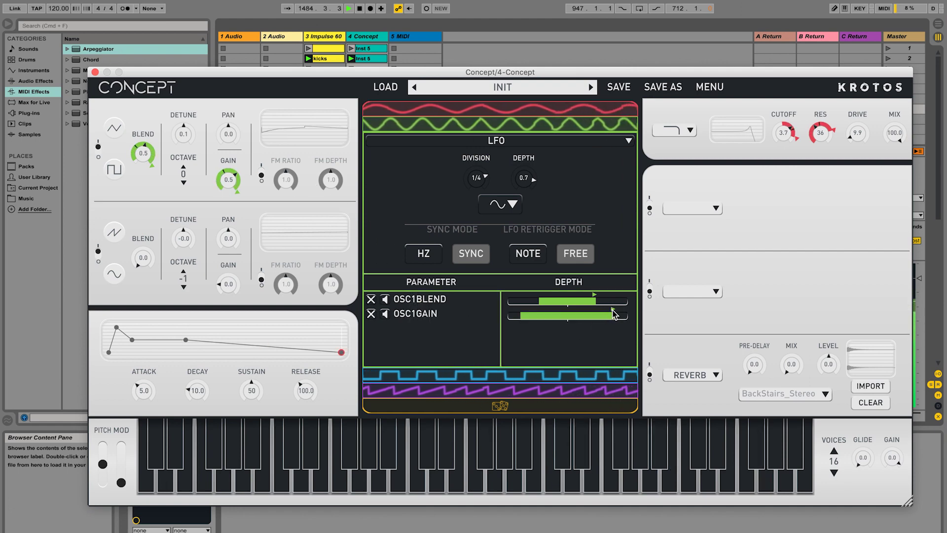
pyautogui.moveTo(614, 315)
pyautogui.mouseDown()
pyautogui.moveTo(578, 326)
pyautogui.moveTo(616, 296)
pyautogui.mouseUp()
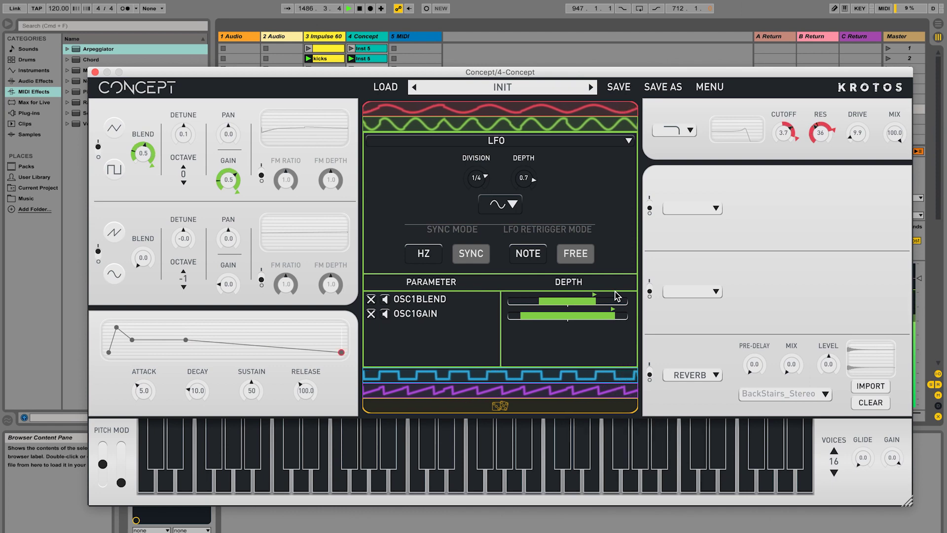
pyautogui.click(385, 315)
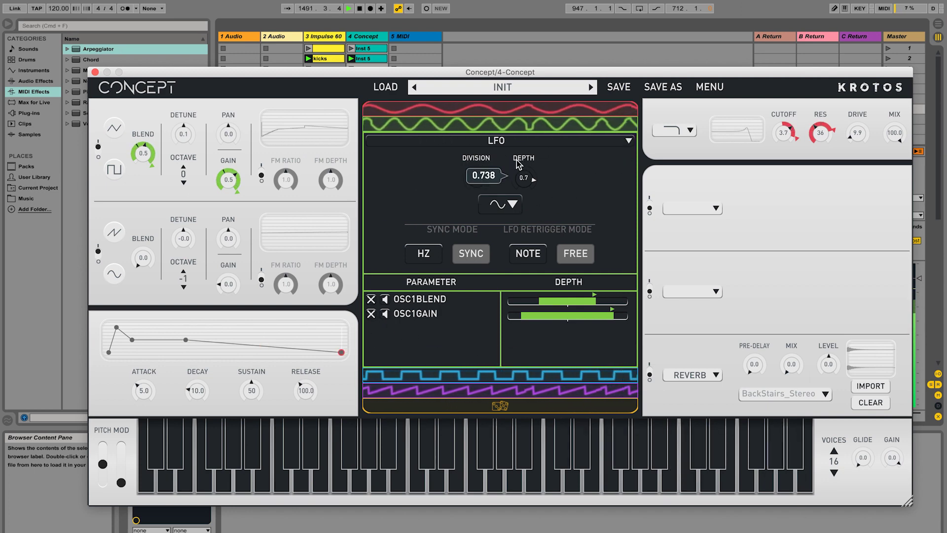
# Return the green LFO to Hz mode, modulating its frequency, set to 3.4, with the red LFO and its depth with the blue LFO.
pyautogui.click(427, 255)
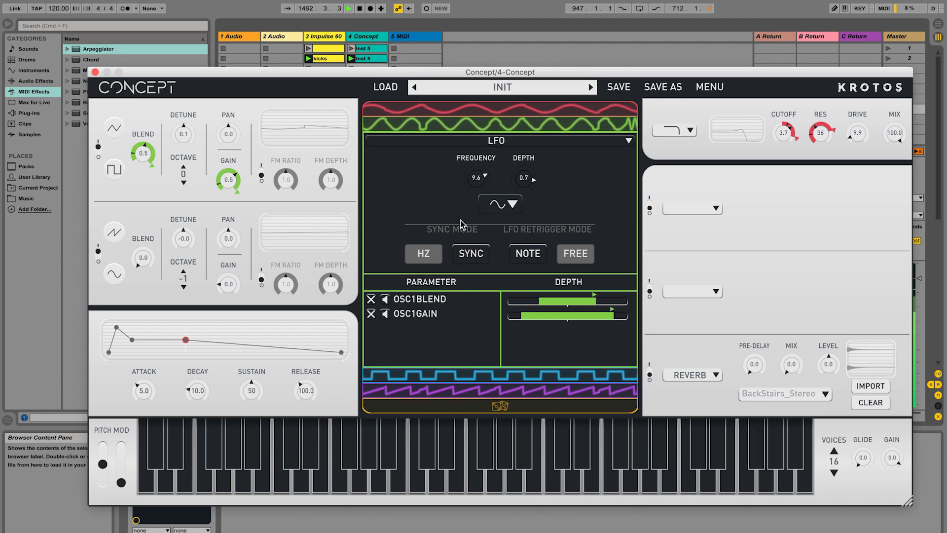
pyautogui.moveTo(481, 163)
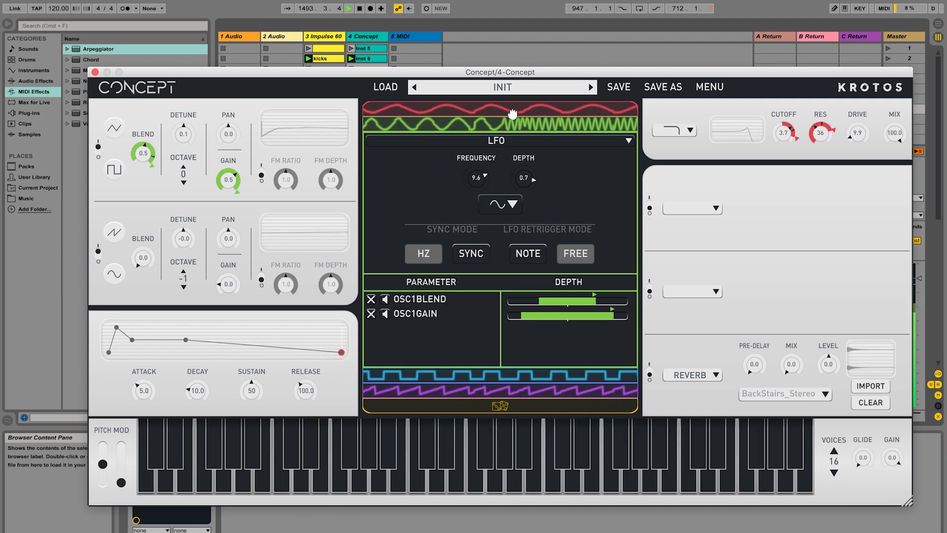
pyautogui.moveTo(476, 177); pyautogui.dragTo(519, 165)
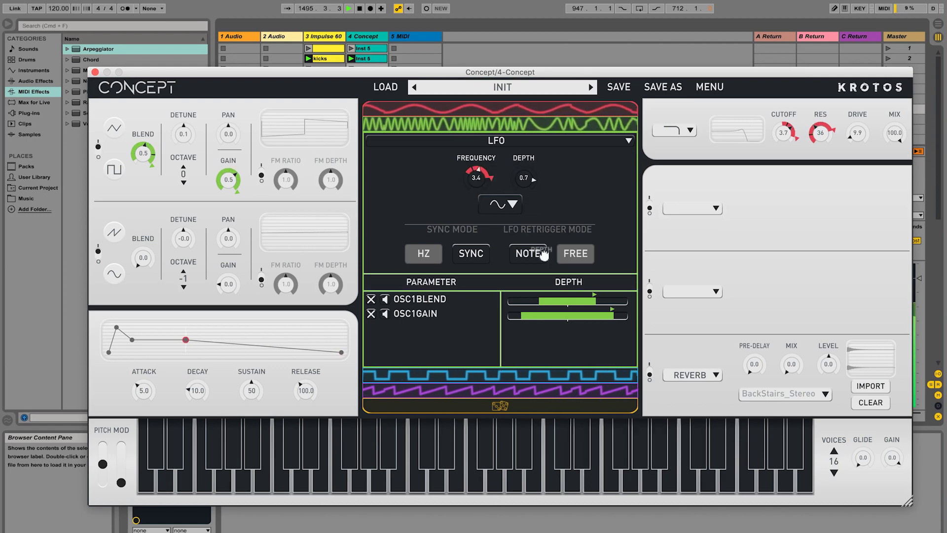
pyautogui.click(543, 377)
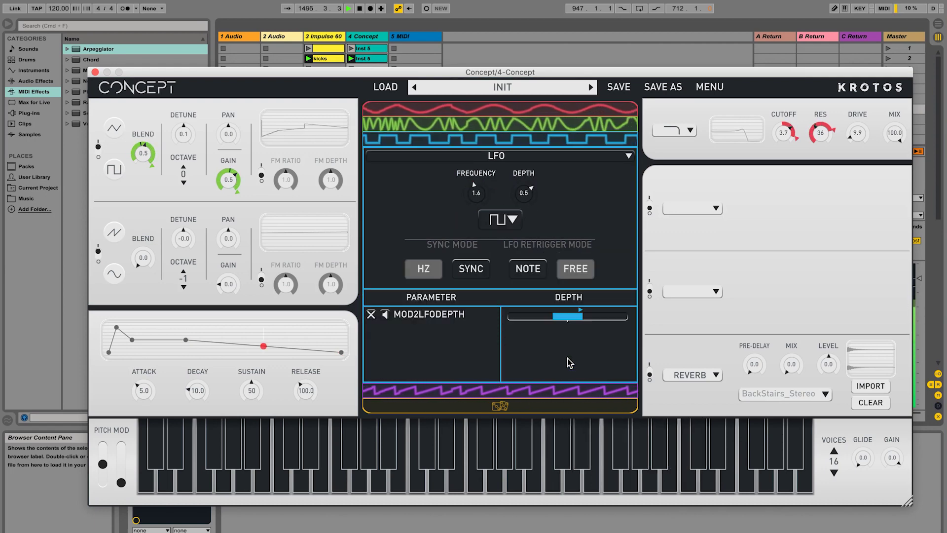
# Assign the blue LFO's frequency as a red LFO target and return to the overview of all modulators.
pyautogui.moveTo(474, 198)
pyautogui.moveTo(472, 178)
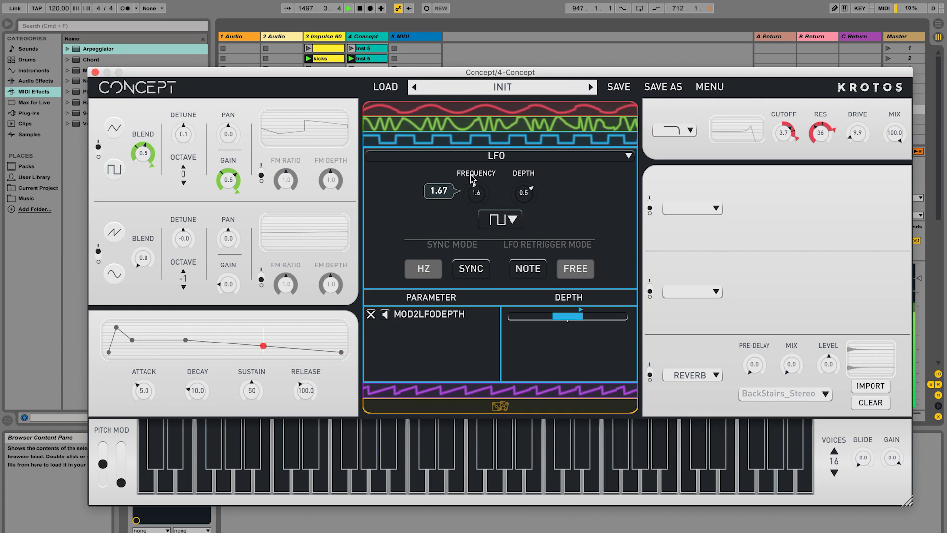
pyautogui.click(509, 107)
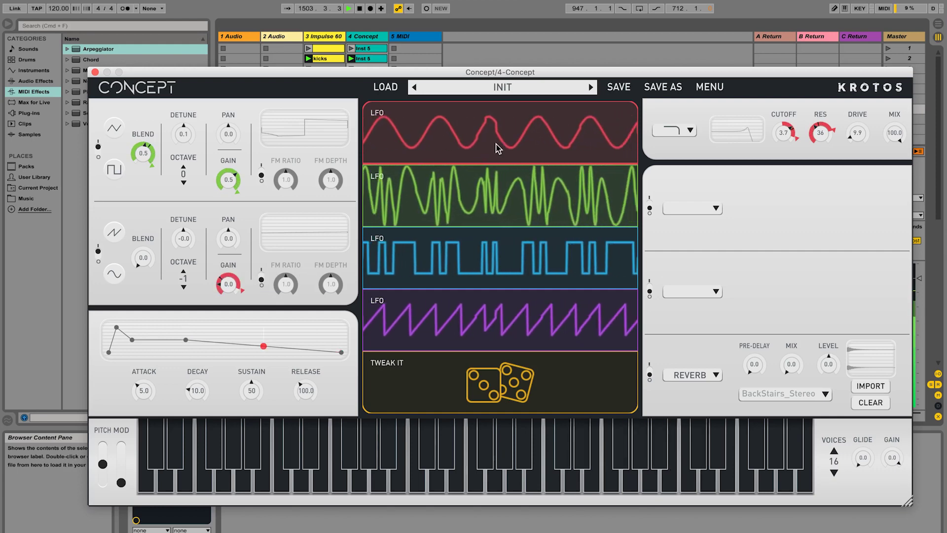
# Reassign the second oscillator's gain modulation from the red LFO to LFO 4 and clear that modulation.
pyautogui.moveTo(230, 282); pyautogui.dragTo(231, 277)
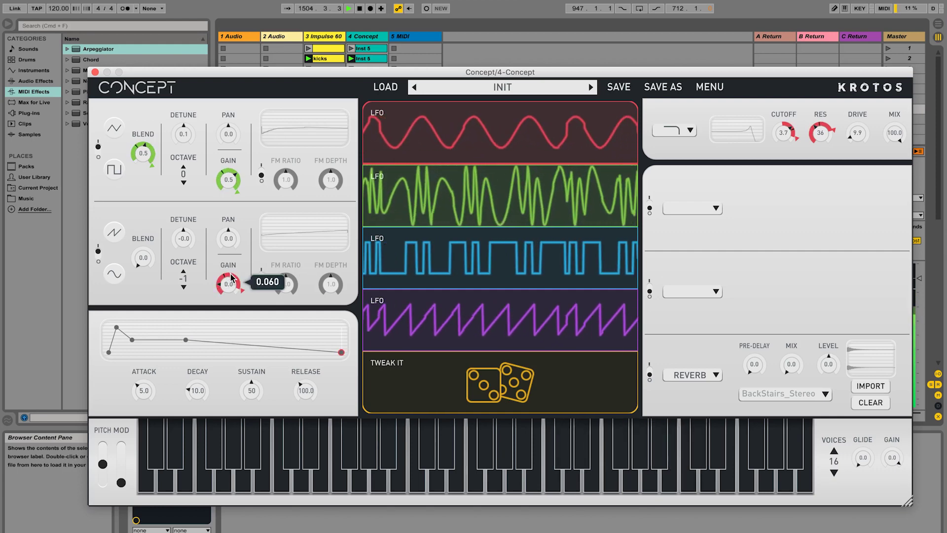
pyautogui.rightClick(231, 277)
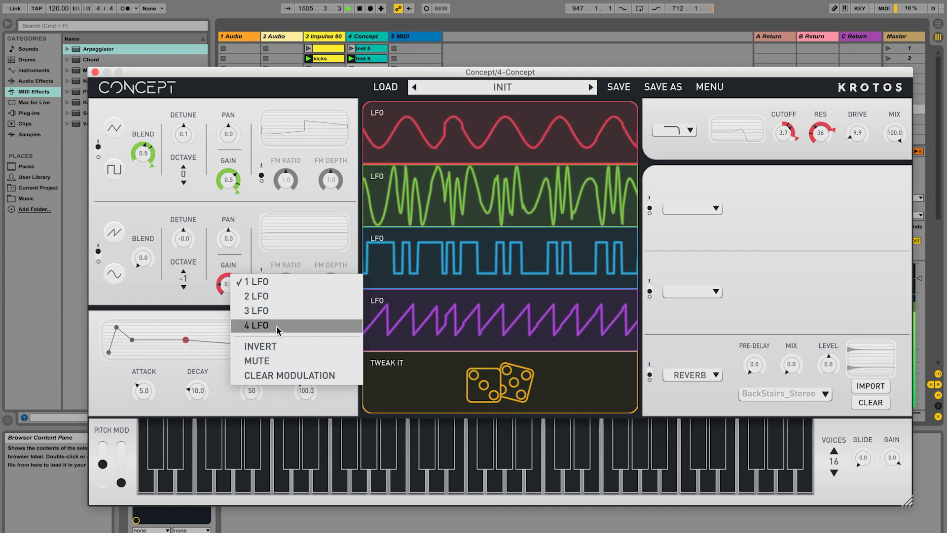
pyautogui.click(277, 326)
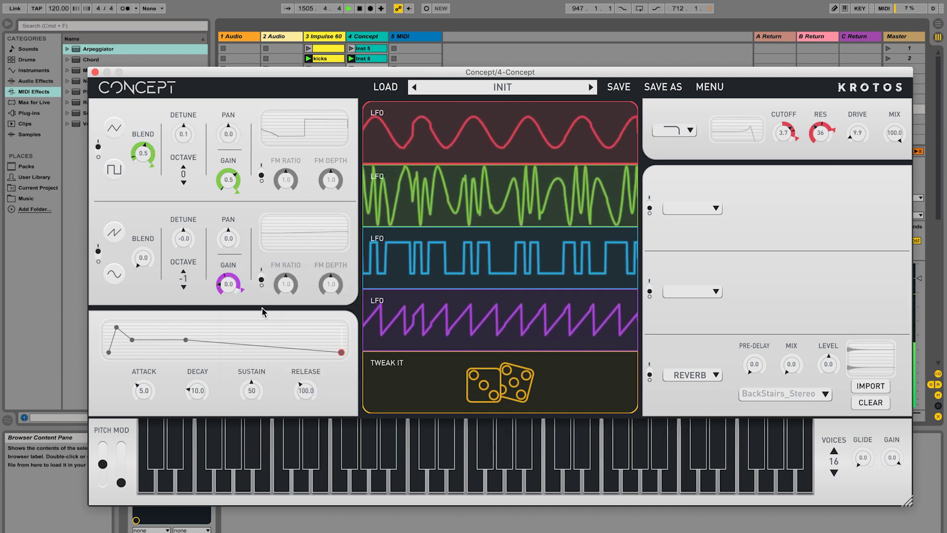
pyautogui.rightClick(230, 275)
pyautogui.click(260, 268)
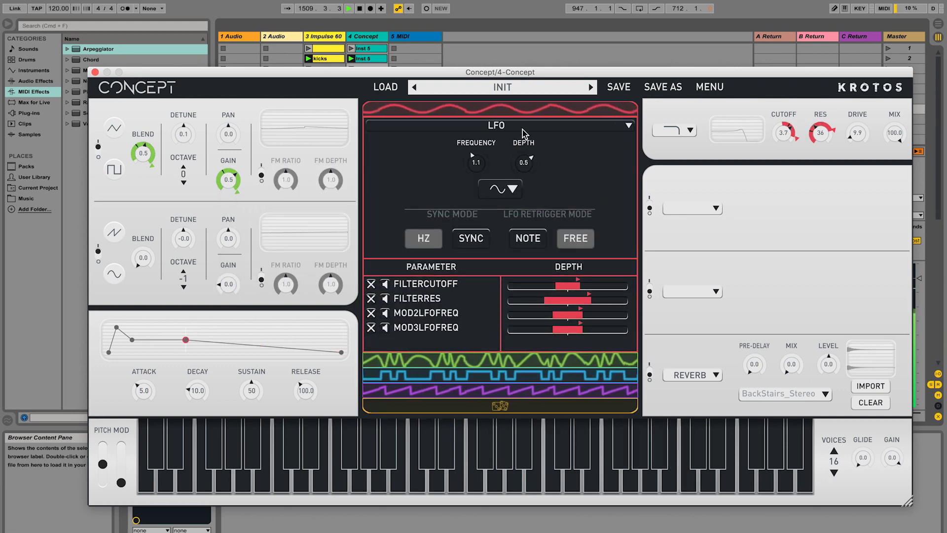
# Try the red modulator as an Envelope with attack 83.0 and decay 42.4, and as an Audio Input.
pyautogui.click(513, 148)
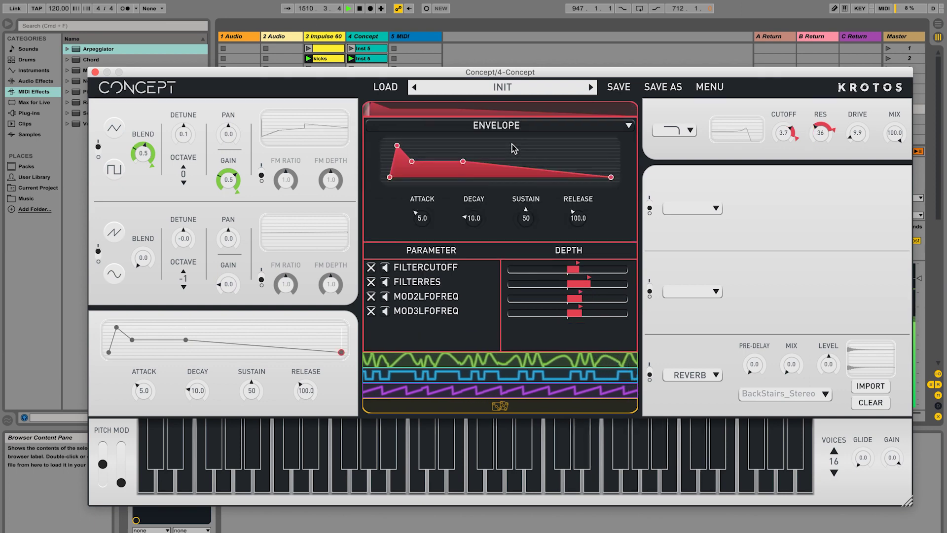
pyautogui.moveTo(424, 217)
pyautogui.moveTo(424, 197); pyautogui.dragTo(507, 150)
pyautogui.click(499, 128)
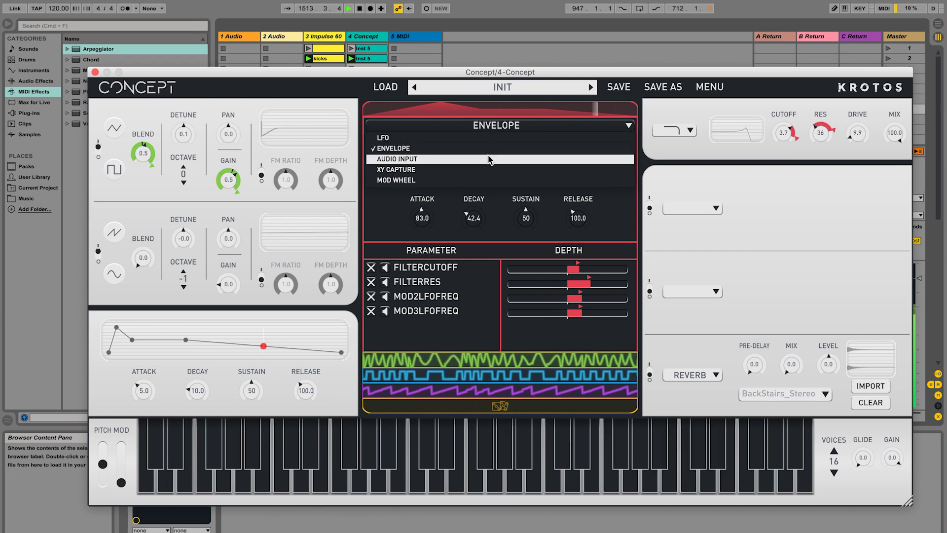
pyautogui.click(492, 159)
# Switch the red modulator to XY Capture and record a freehand movement on its pad in Free mode.
pyautogui.click(492, 126)
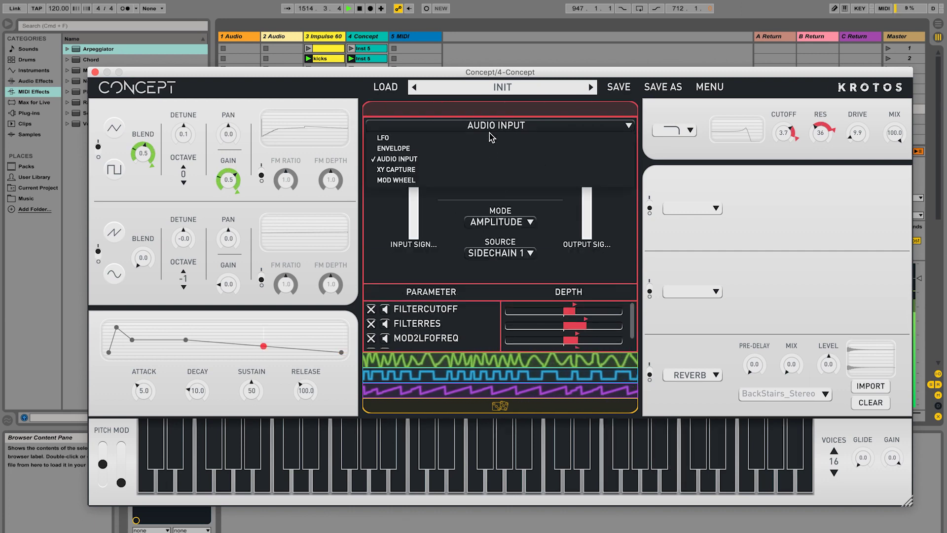
pyautogui.click(490, 170)
pyautogui.click(502, 153)
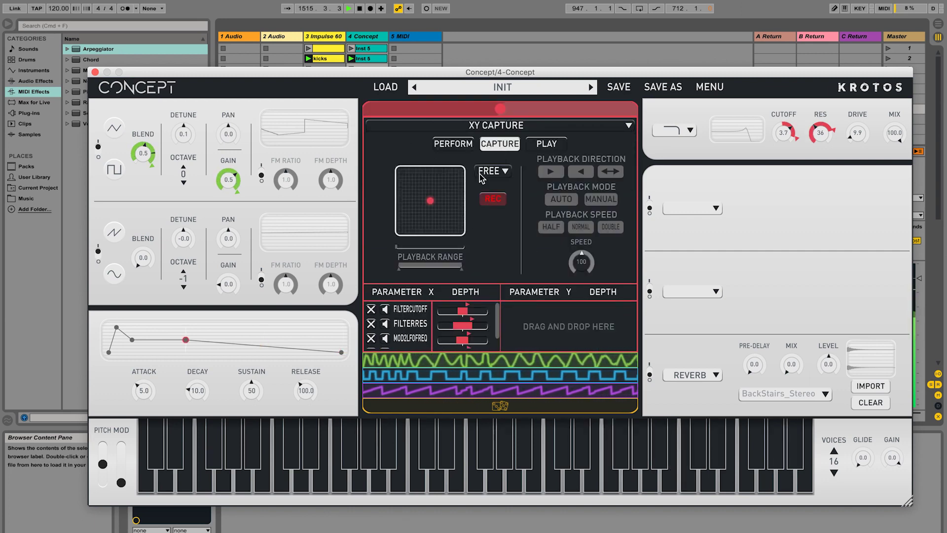
pyautogui.moveTo(430, 201)
pyautogui.mouseDown()
pyautogui.moveTo(439, 210)
pyautogui.moveTo(421, 203)
pyautogui.moveTo(450, 201)
pyautogui.moveTo(450, 228)
pyautogui.moveTo(402, 230)
pyautogui.mouseUp()
pyautogui.click(521, 118)
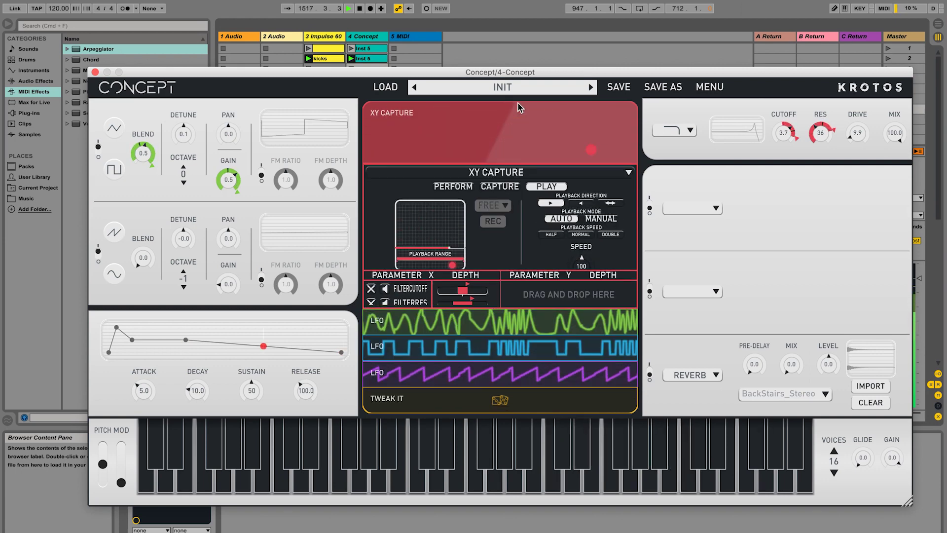
# Change the blue modulator from LFO to Envelope and set its attack to about 129.6 ms.
pyautogui.click(502, 243)
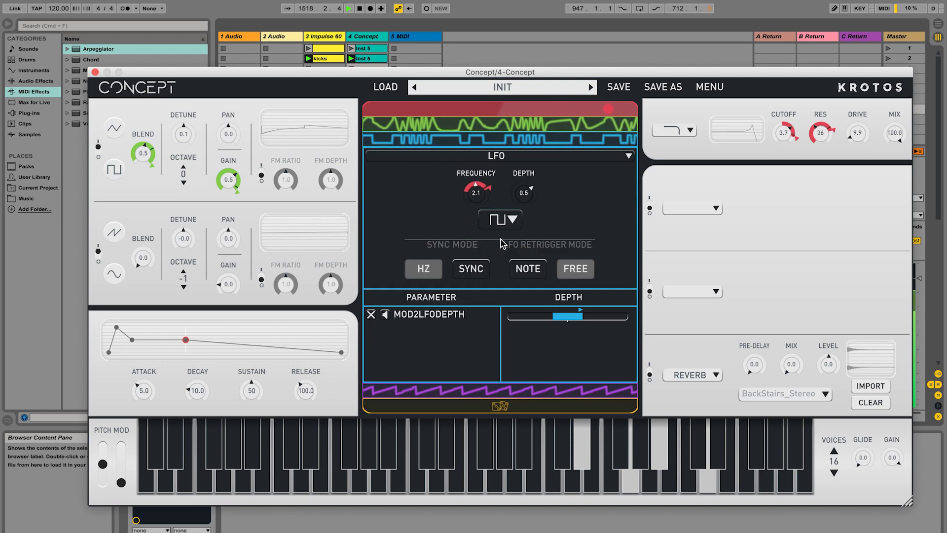
pyautogui.click(496, 155)
pyautogui.click(485, 178)
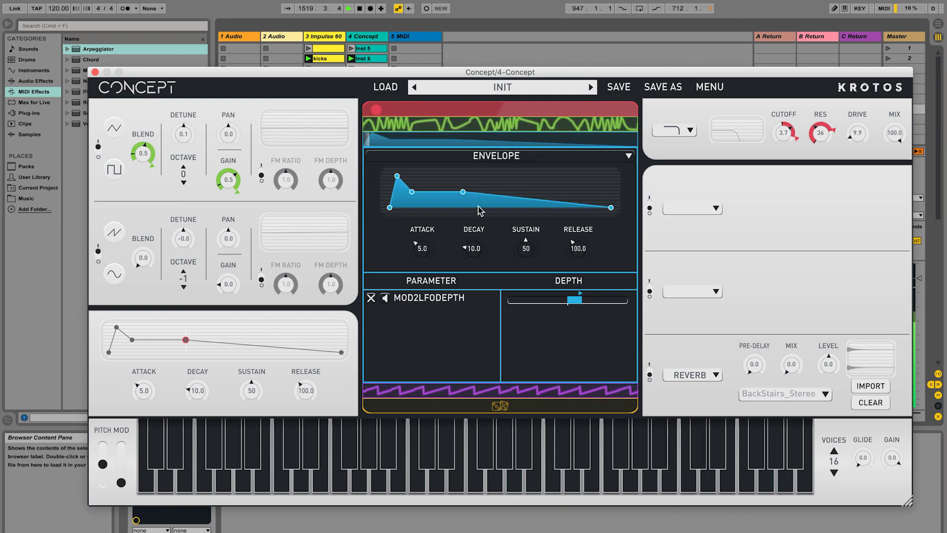
pyautogui.moveTo(433, 238); pyautogui.dragTo(444, 257)
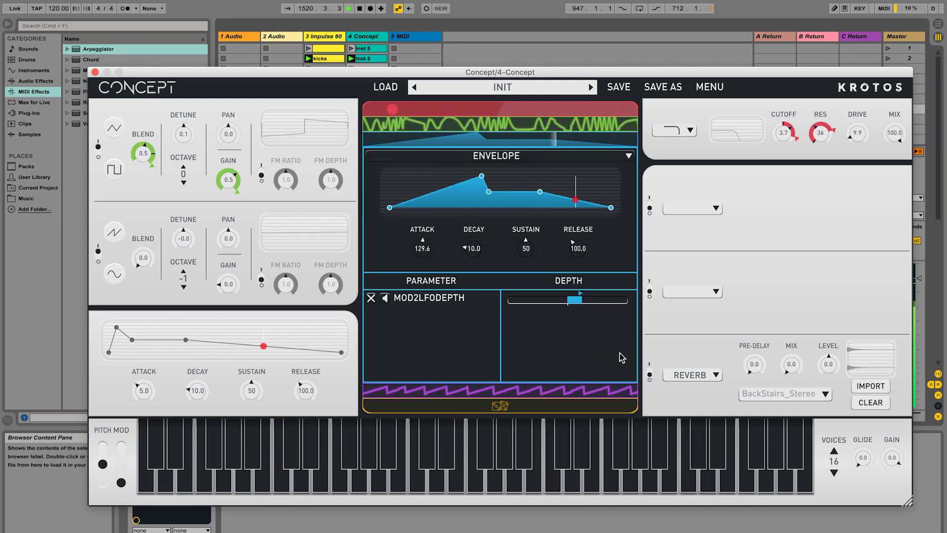
# Assign the reverb mix as the purple modulator's target and change that modulator to Envelope.
pyautogui.click(632, 390)
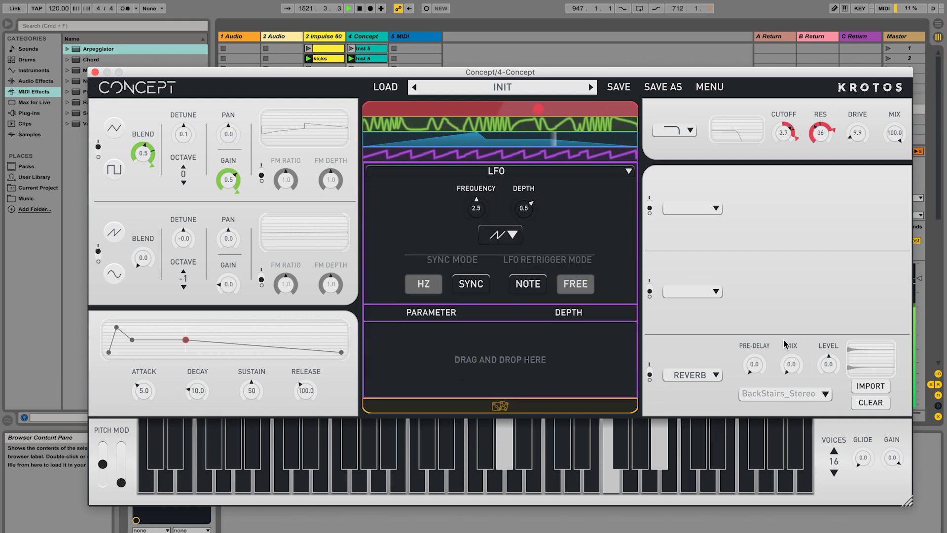
pyautogui.moveTo(790, 353); pyautogui.dragTo(579, 349)
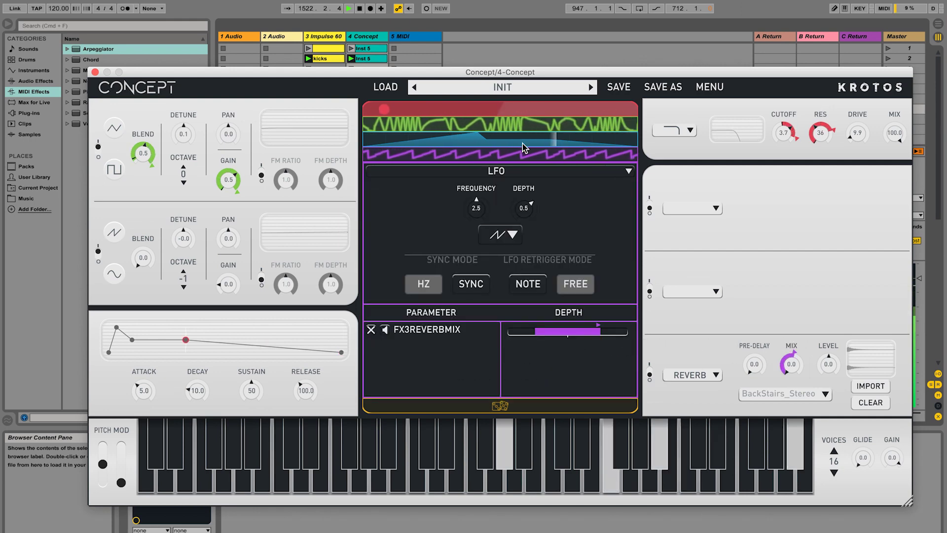
pyautogui.click(493, 171)
pyautogui.click(481, 194)
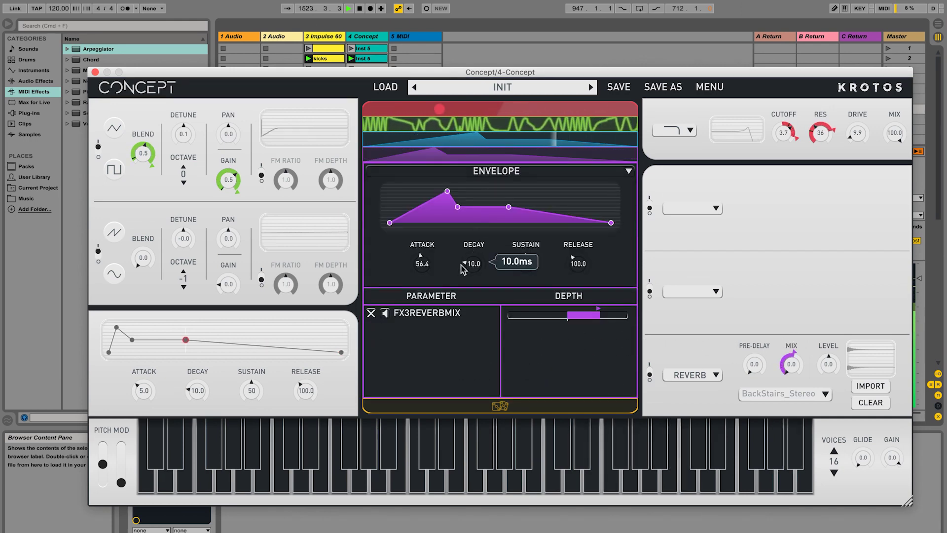
# Set the purple envelope's attack to 13.7 ms and its release to 32.5 ms, and close its settings.
pyautogui.moveTo(423, 264); pyautogui.dragTo(424, 236)
pyautogui.moveTo(579, 260); pyautogui.dragTo(580, 276)
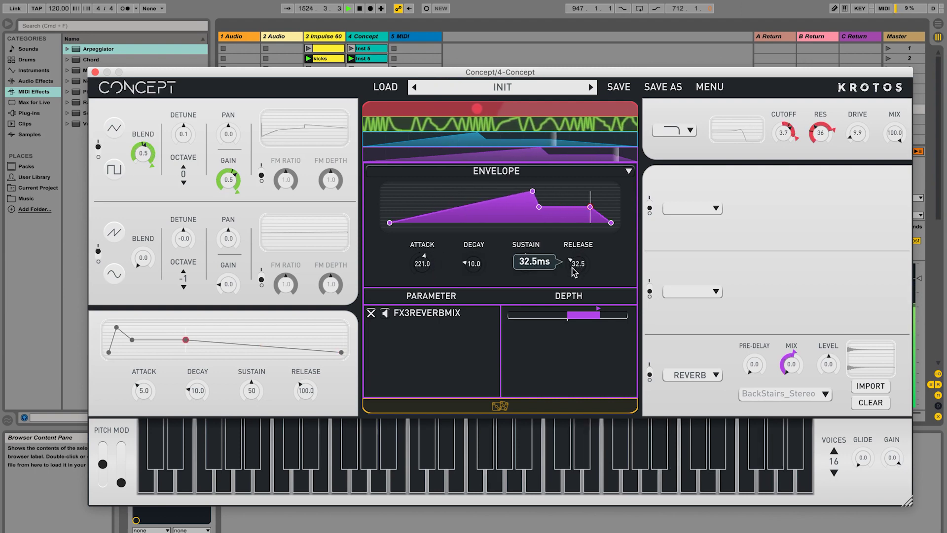
pyautogui.moveTo(423, 262); pyautogui.dragTo(422, 291)
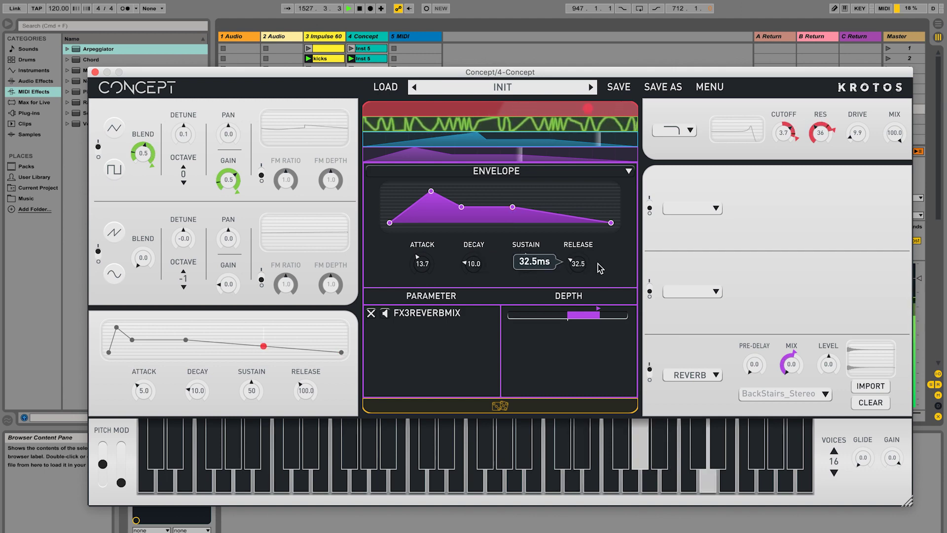
pyautogui.click(596, 158)
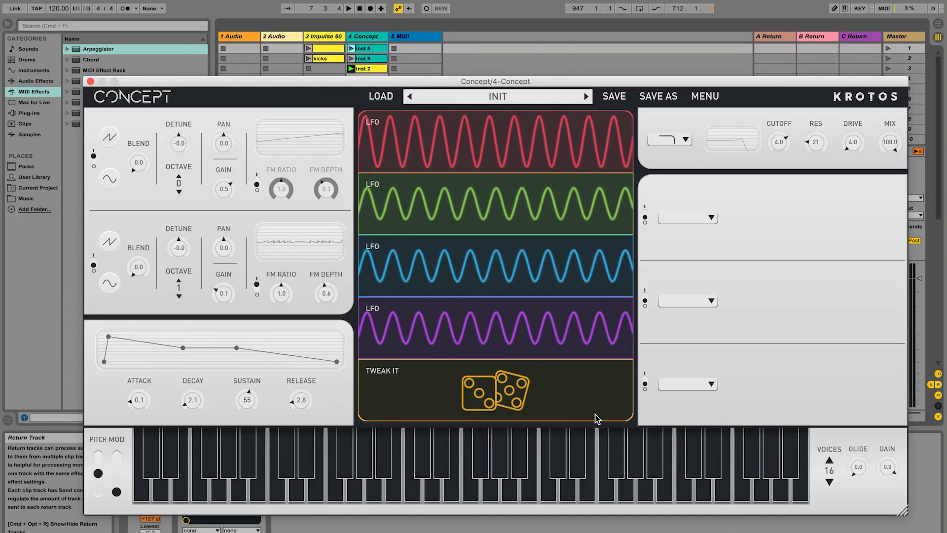
# During playback, lower the filter cutoff to 3.2 kHz and insert a Flanger Chorus in the first effect slot.
pyautogui.press('space')
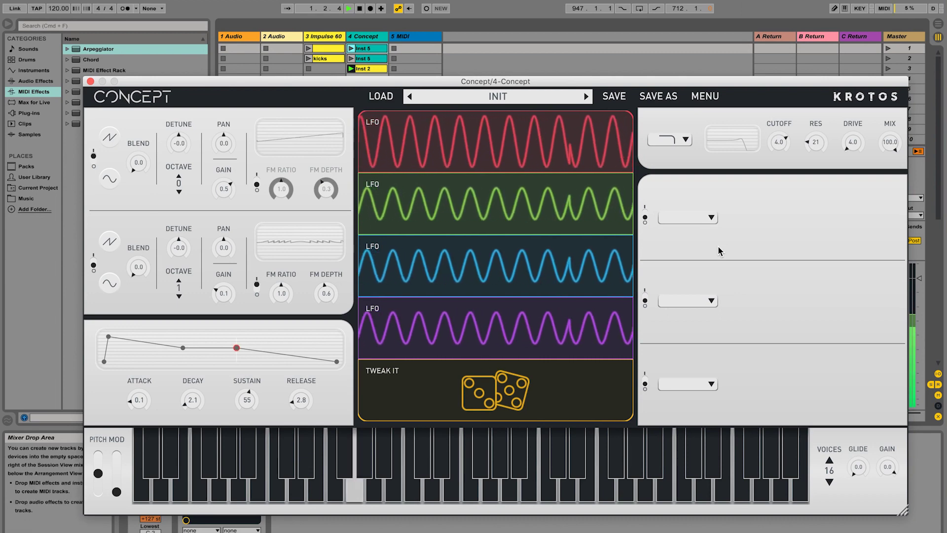
pyautogui.moveTo(779, 134)
pyautogui.mouseDown()
pyautogui.moveTo(774, 182)
pyautogui.moveTo(773, 149)
pyautogui.mouseUp()
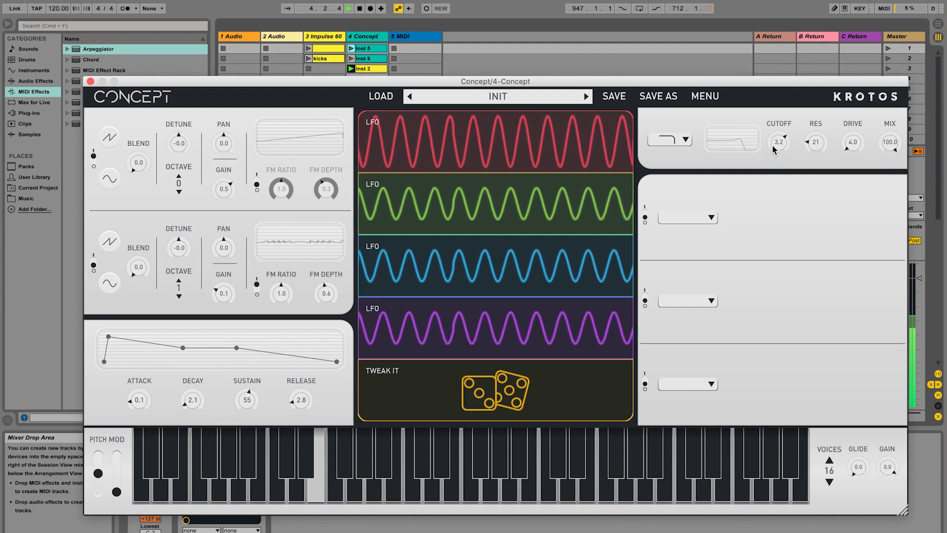
pyautogui.click(707, 217)
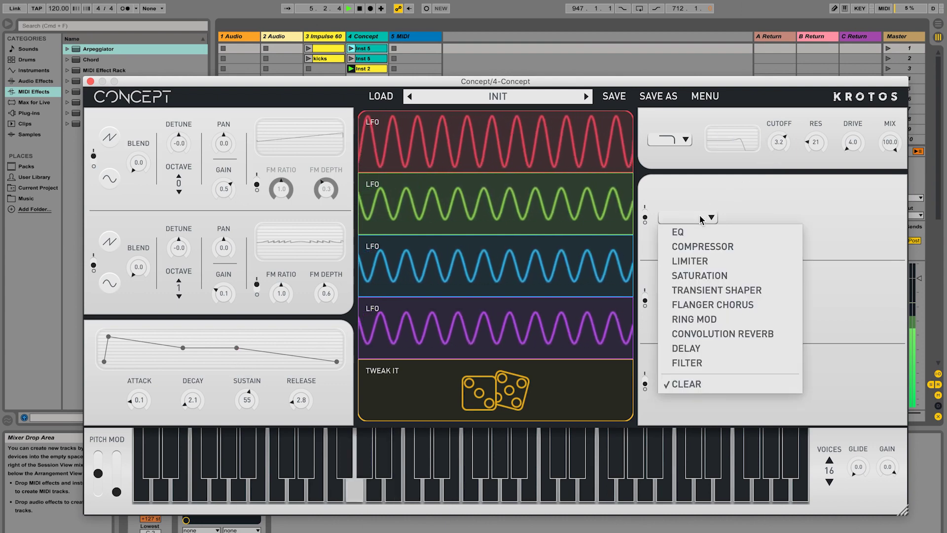
pyautogui.click(694, 309)
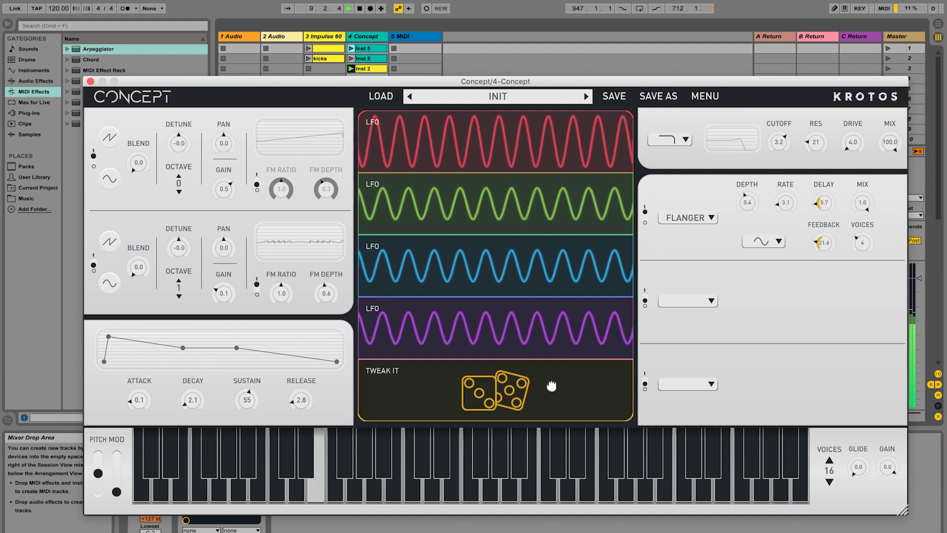
# Assign the flanger delay, flanger feedback and filter cutoff to Tweak It and randomise them repeatedly.
pyautogui.click(484, 391)
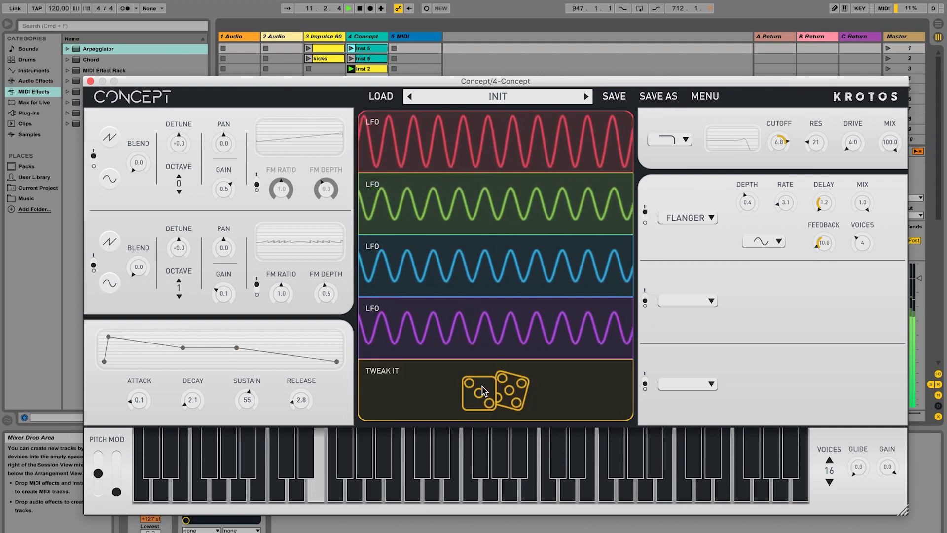
pyautogui.click(482, 391)
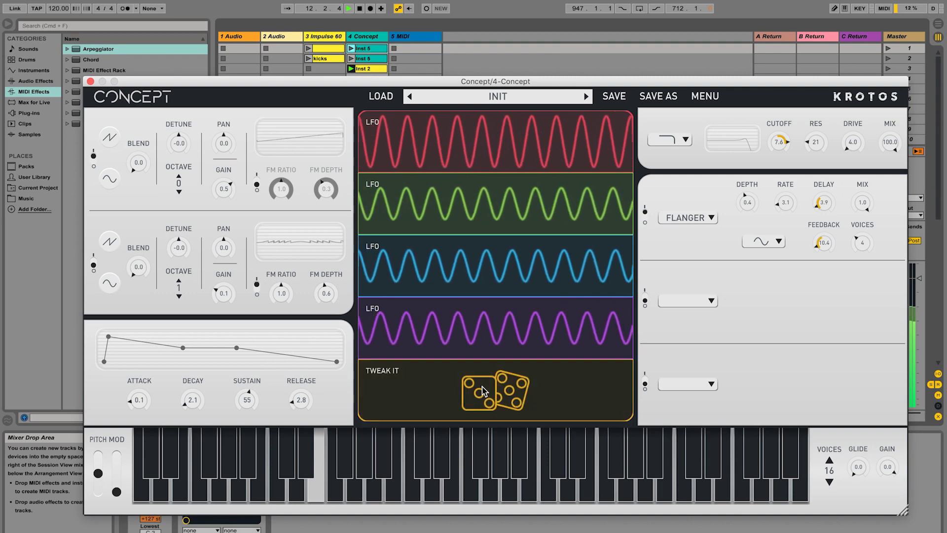
pyautogui.click(483, 391)
pyautogui.click(482, 391)
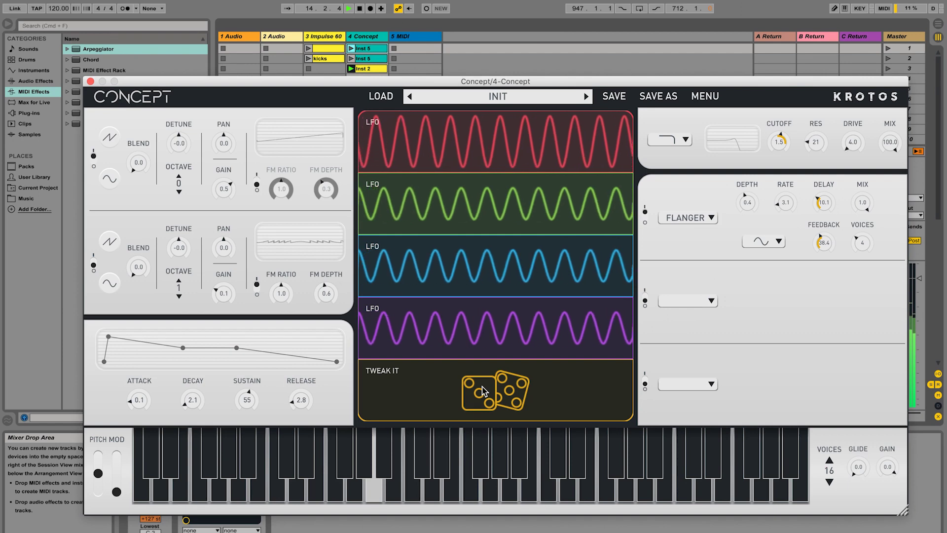
pyautogui.click(482, 392)
pyautogui.click(482, 391)
pyautogui.click(482, 391)
# Set the filter cutoff to 1.2 kHz, and in Tweak It reduce its randomisation depth while widening the flanger delay's.
pyautogui.moveTo(775, 140)
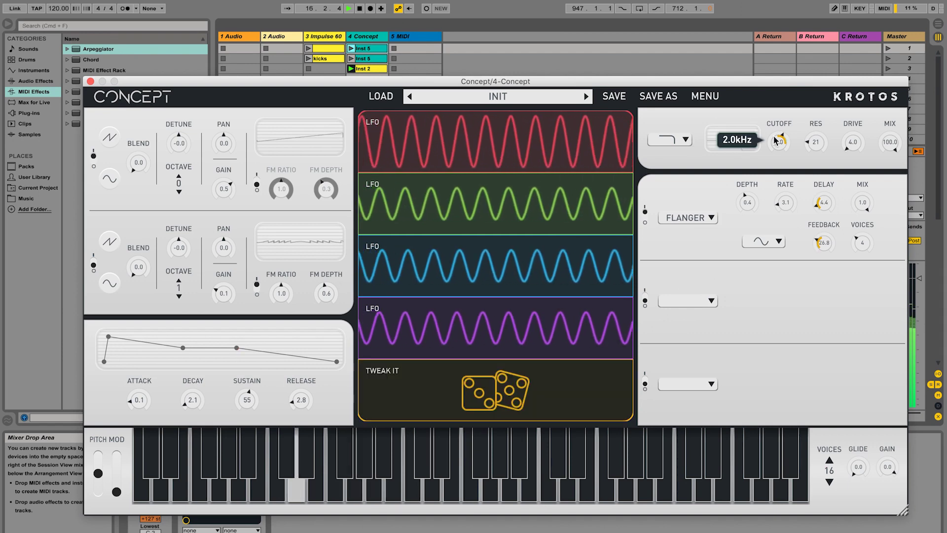
pyautogui.moveTo(775, 150); pyautogui.dragTo(777, 159)
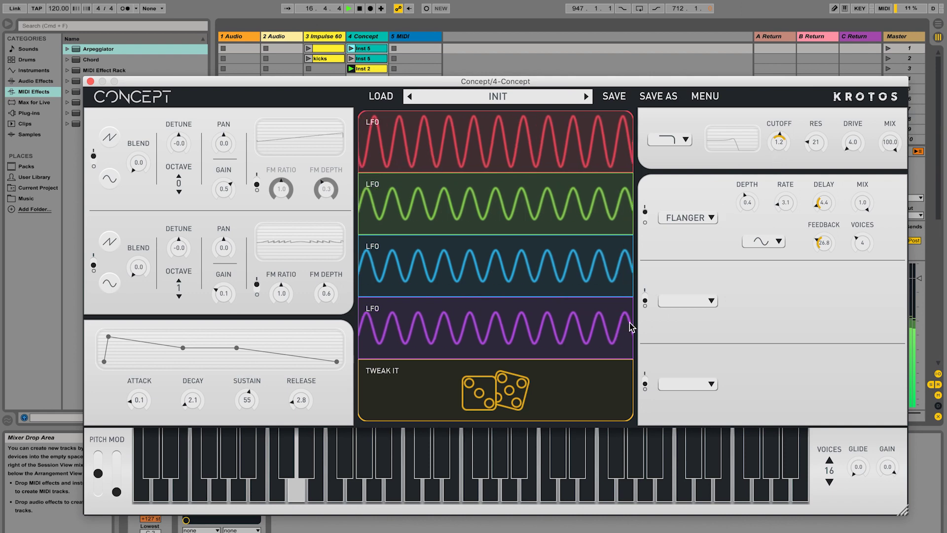
pyautogui.click(602, 391)
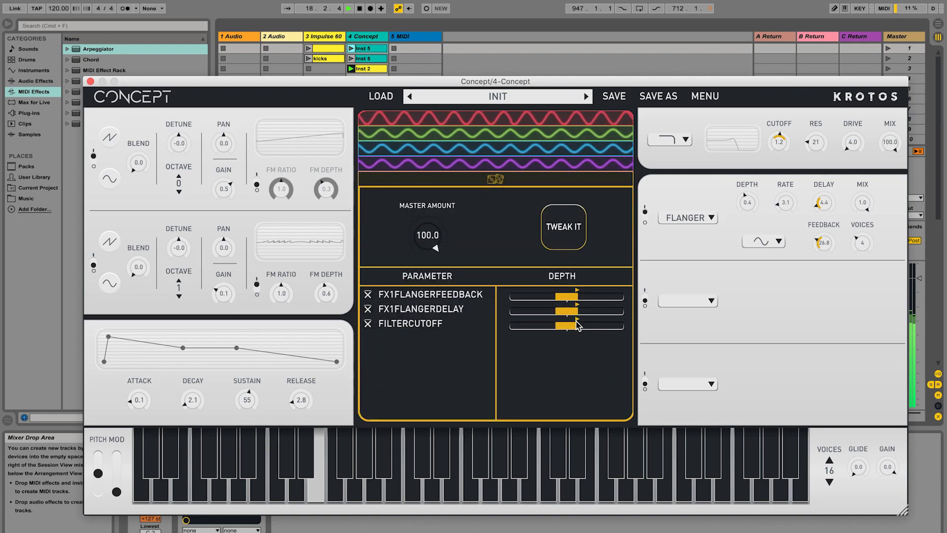
pyautogui.moveTo(576, 321); pyautogui.dragTo(572, 329)
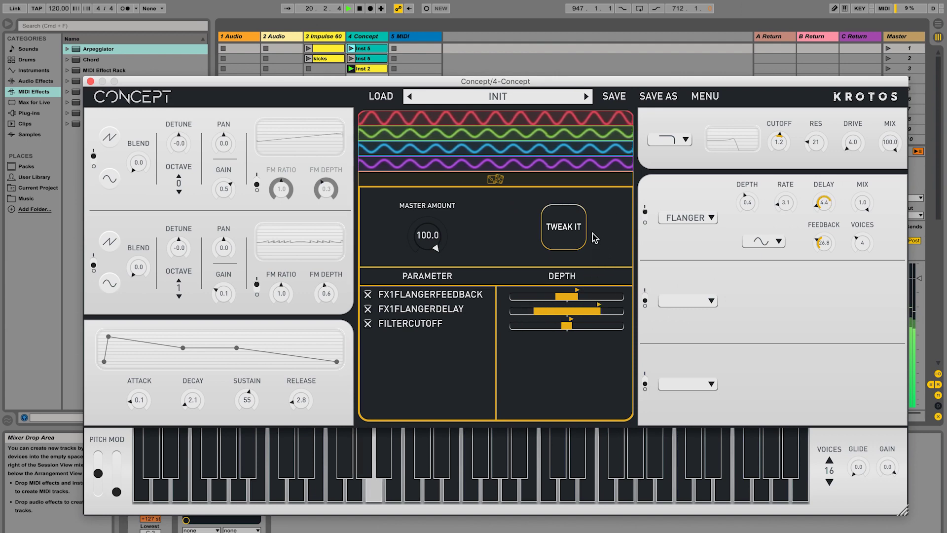
# Randomise the Tweak It targets several times and reduce the flanger delay's randomisation depth.
pyautogui.click(575, 228)
pyautogui.click(575, 229)
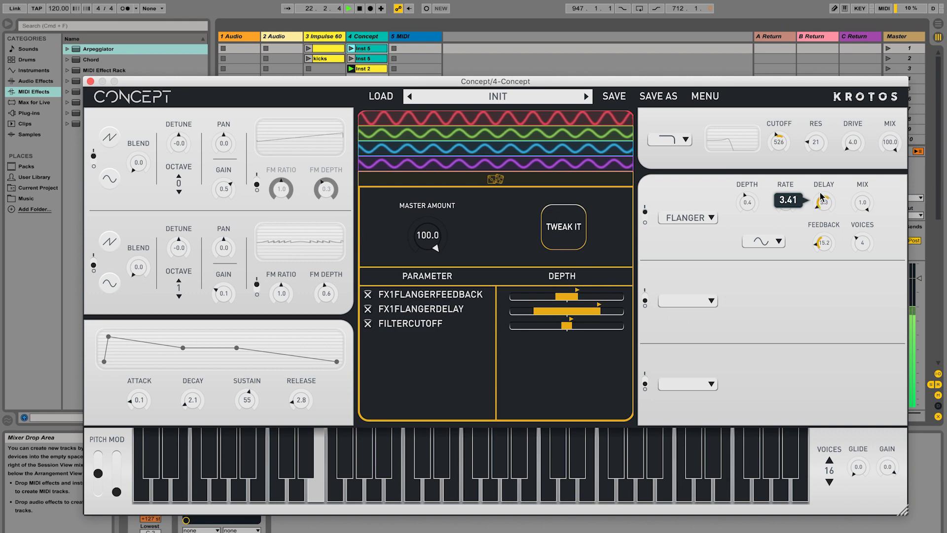
pyautogui.click(573, 233)
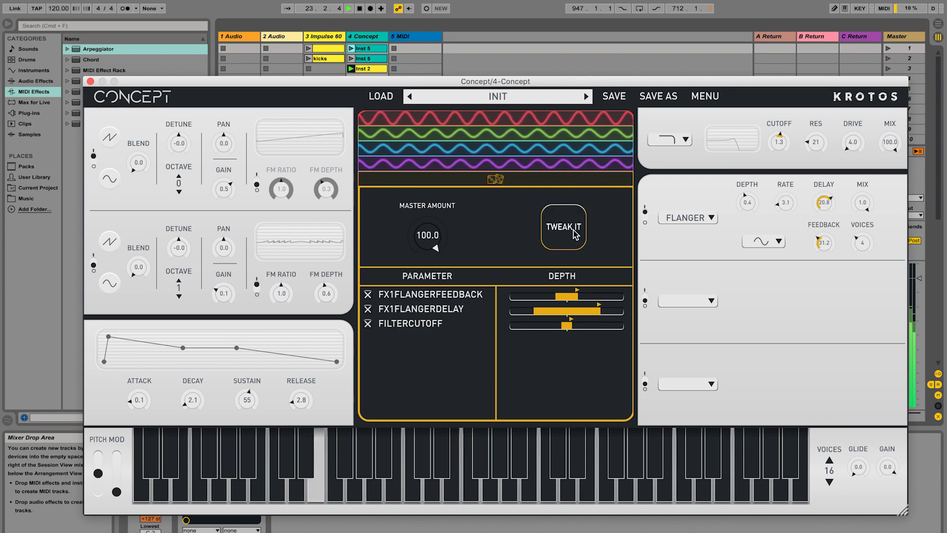
pyautogui.click(574, 233)
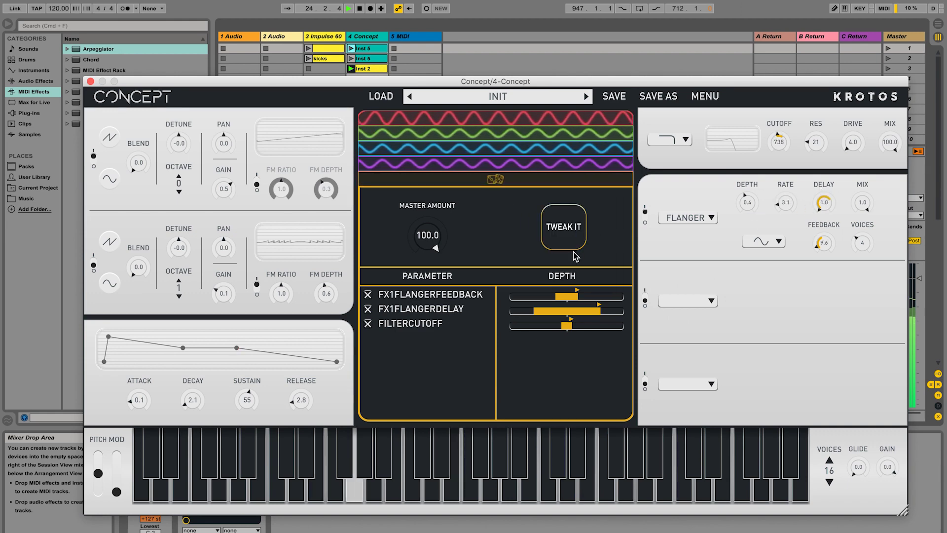
pyautogui.moveTo(599, 307); pyautogui.dragTo(572, 309)
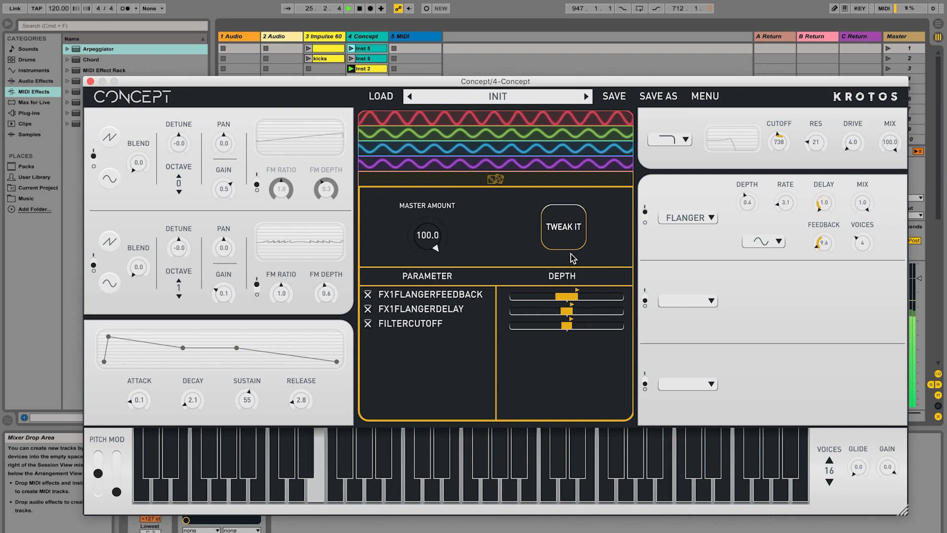
# Randomise the Tweak It targets several times and raise the filter cutoff to 4.1 kHz.
pyautogui.click(569, 236)
pyautogui.click(569, 236)
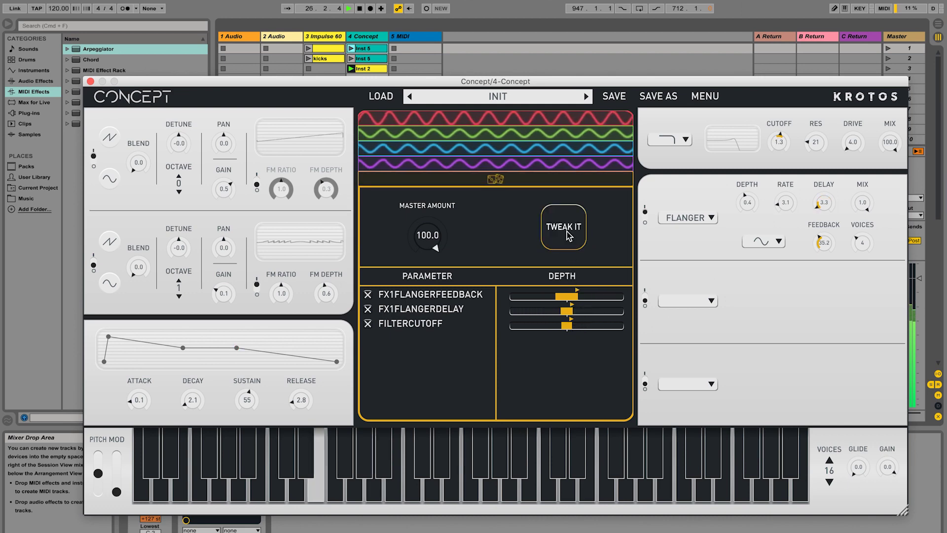
pyautogui.click(568, 236)
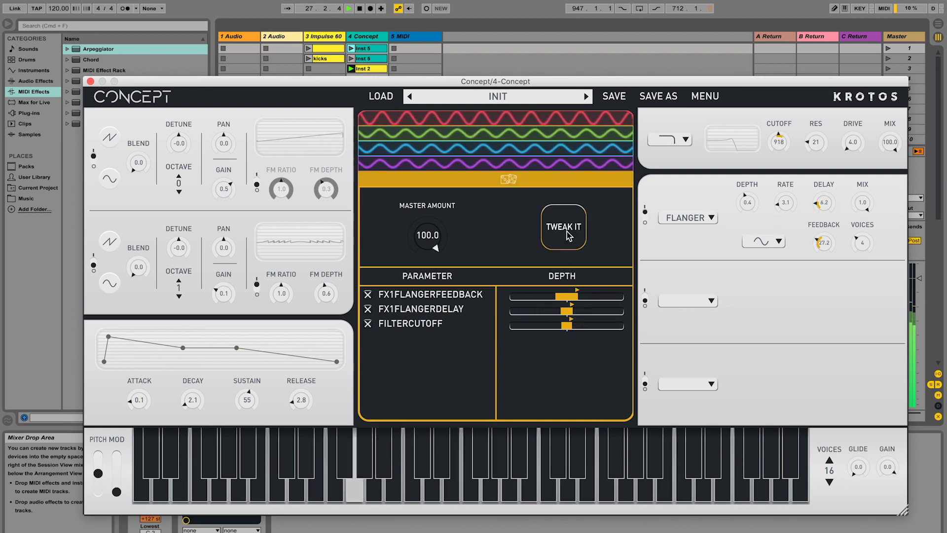
pyautogui.click(569, 235)
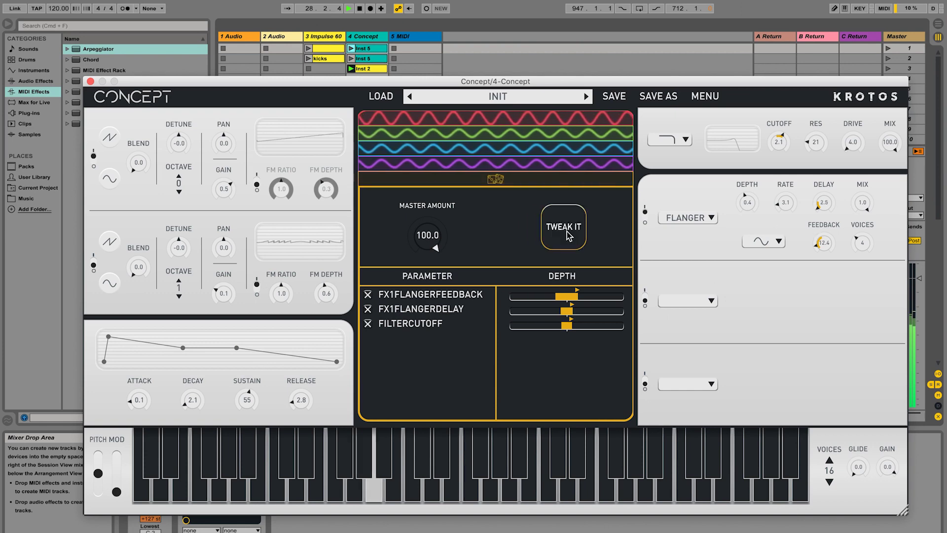
pyautogui.click(569, 236)
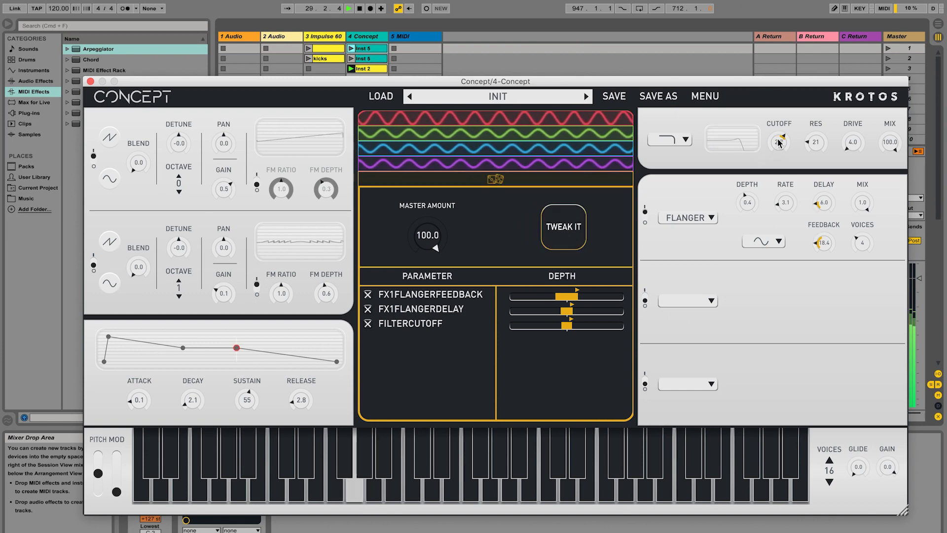
pyautogui.moveTo(779, 142); pyautogui.dragTo(779, 134)
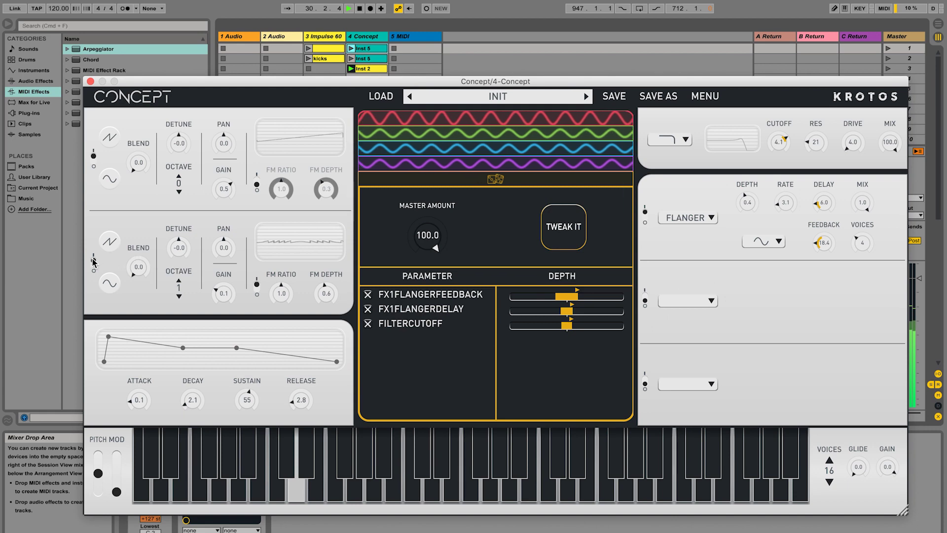
# Assign oscillator 2's gain and FM depth to Tweak It and randomise all targets repeatedly.
pyautogui.moveTo(223, 292); pyautogui.dragTo(440, 366)
pyautogui.moveTo(325, 270); pyautogui.dragTo(439, 353)
pyautogui.click(562, 229)
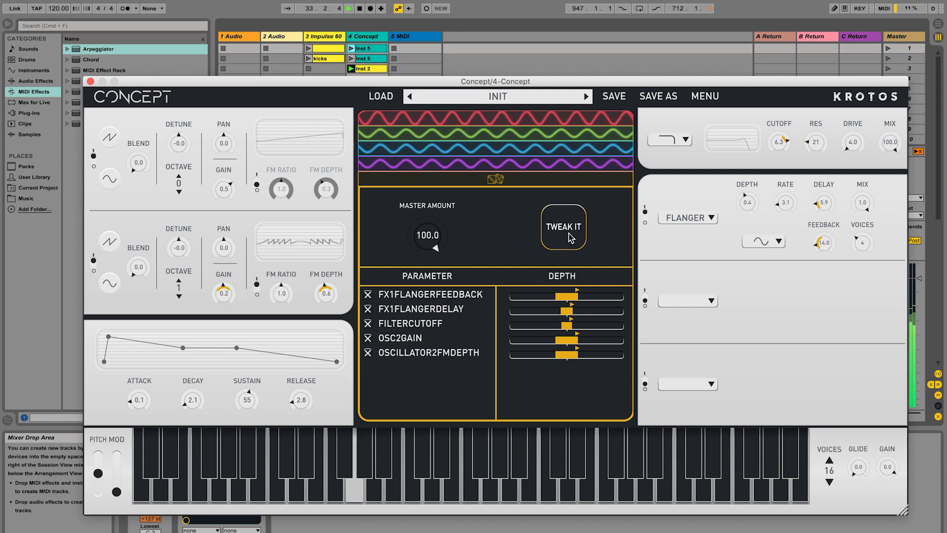
pyautogui.click(571, 238)
pyautogui.click(571, 238)
pyautogui.click(570, 238)
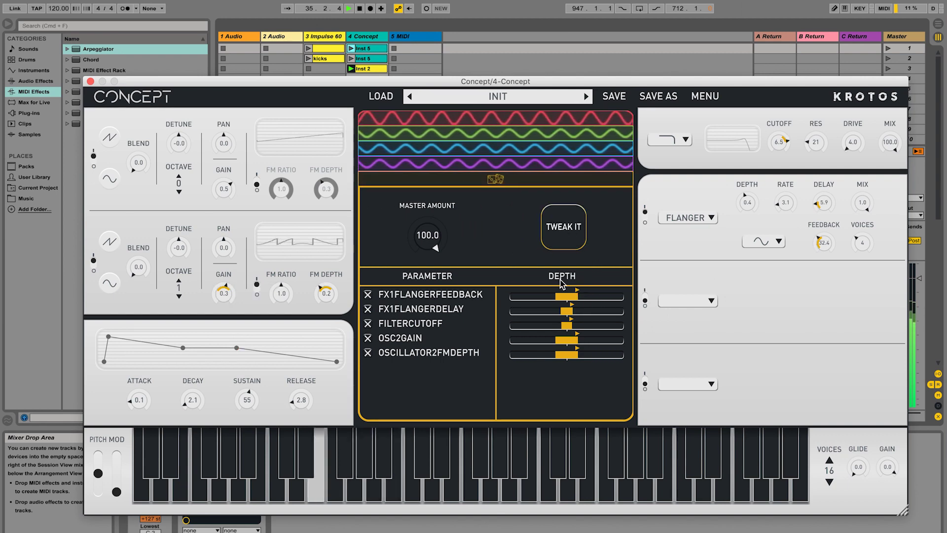
# Widen the flanger delay's randomisation depth in Tweak It and randomise the targets a few more times.
pyautogui.moveTo(573, 309); pyautogui.dragTo(585, 309)
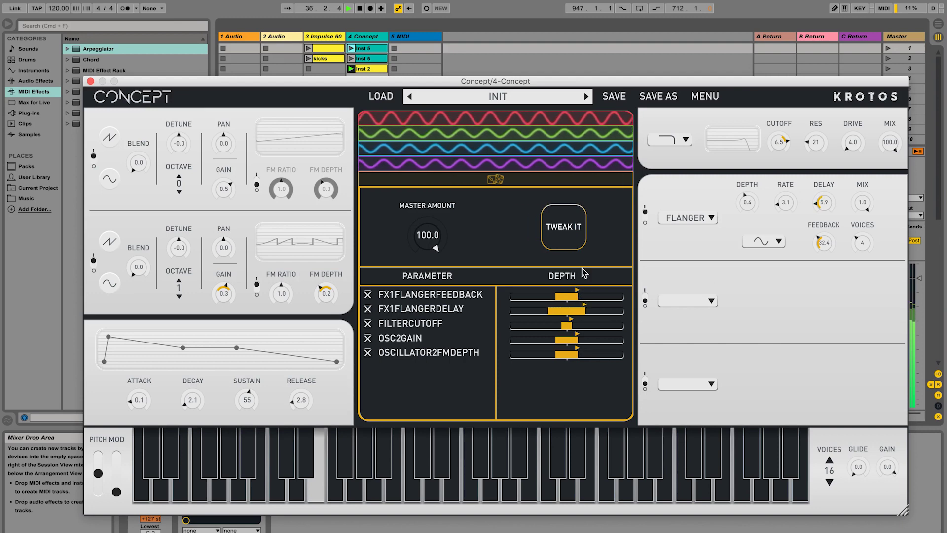
pyautogui.click(566, 235)
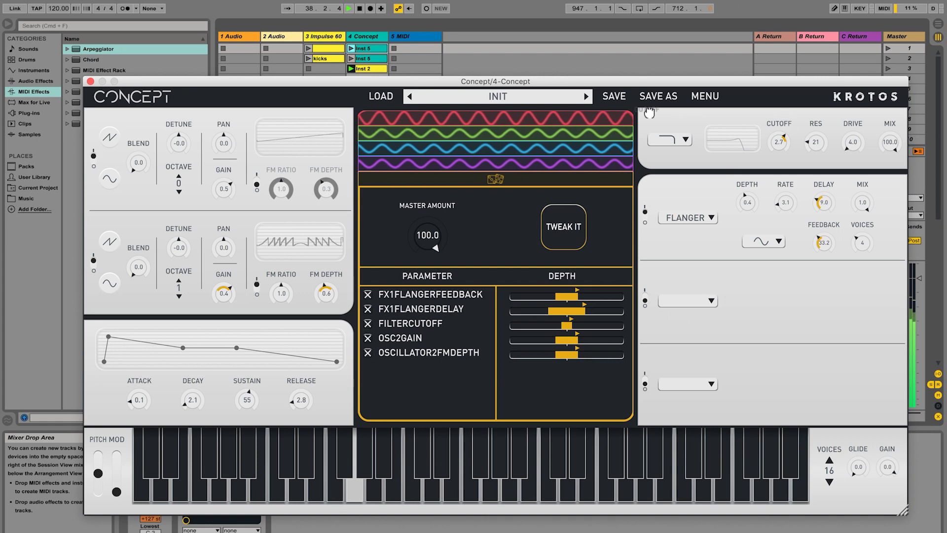
pyautogui.click(548, 244)
pyautogui.click(549, 244)
# Assign the first modulator's LFO frequency to Tweak It and randomise the targets several times.
pyautogui.click(538, 121)
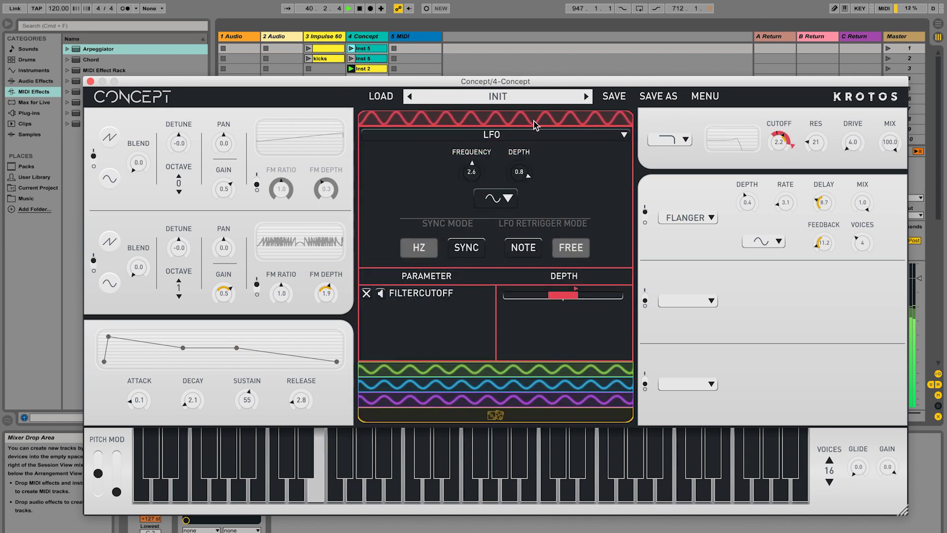
pyautogui.click(547, 415)
pyautogui.click(566, 244)
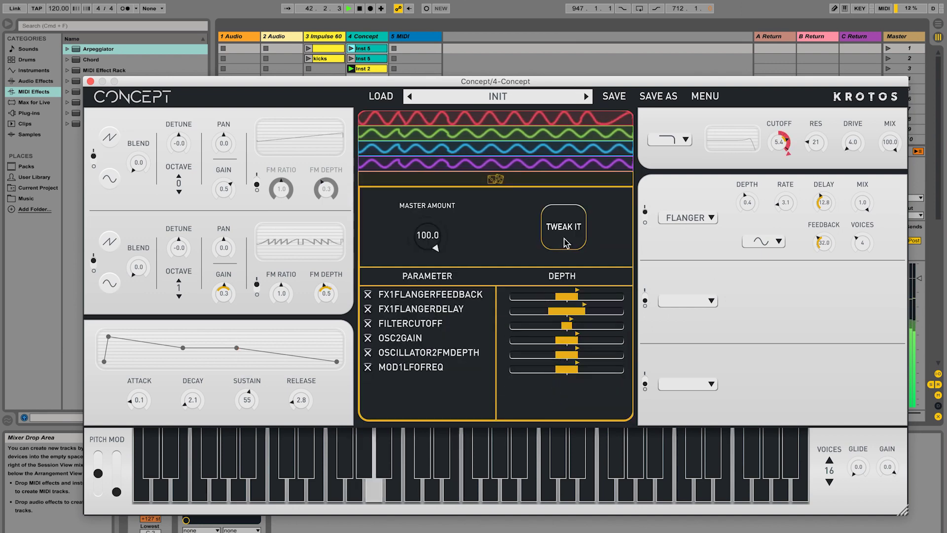
pyautogui.click(565, 243)
pyautogui.click(565, 244)
pyautogui.click(565, 243)
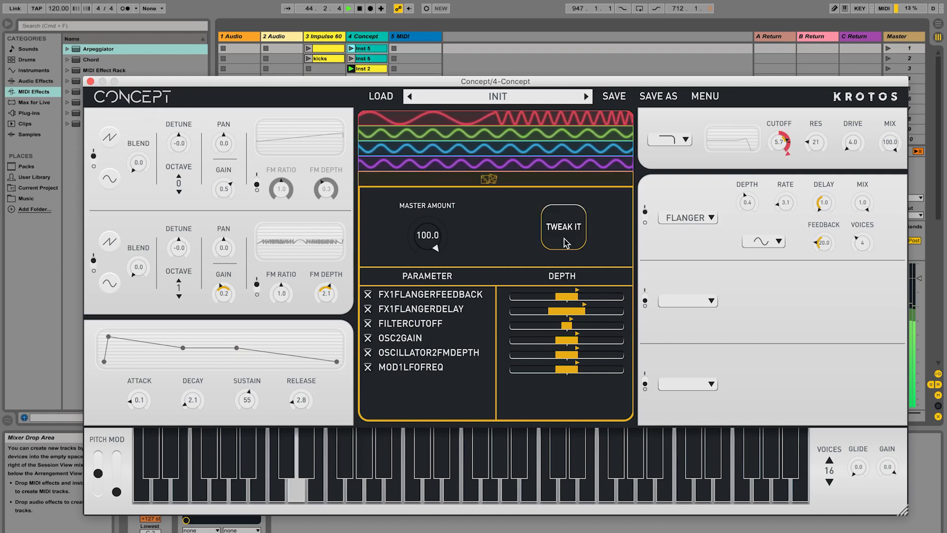
# Lower the Tweak It master amount to 15.6 and randomise the targets at this subtle level.
pyautogui.moveTo(449, 233)
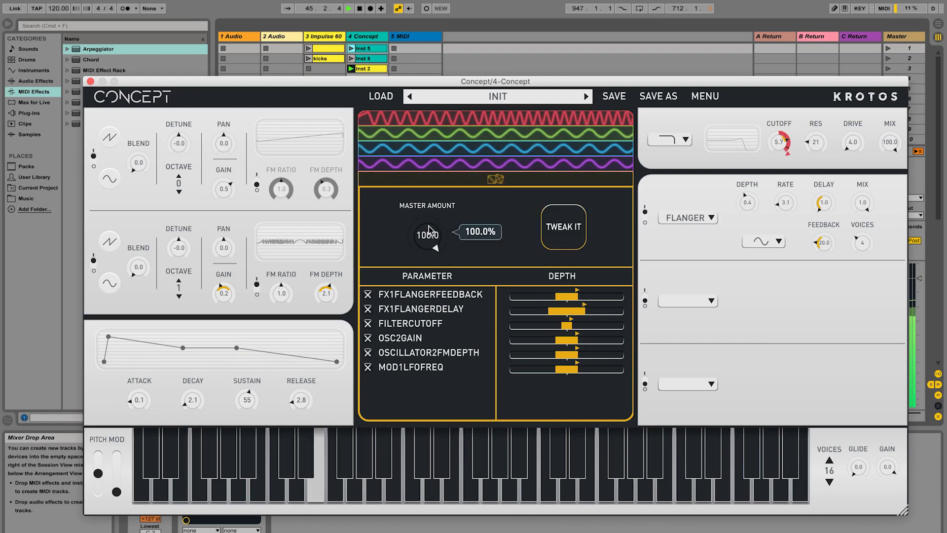
pyautogui.moveTo(428, 230); pyautogui.dragTo(412, 371)
pyautogui.click(573, 228)
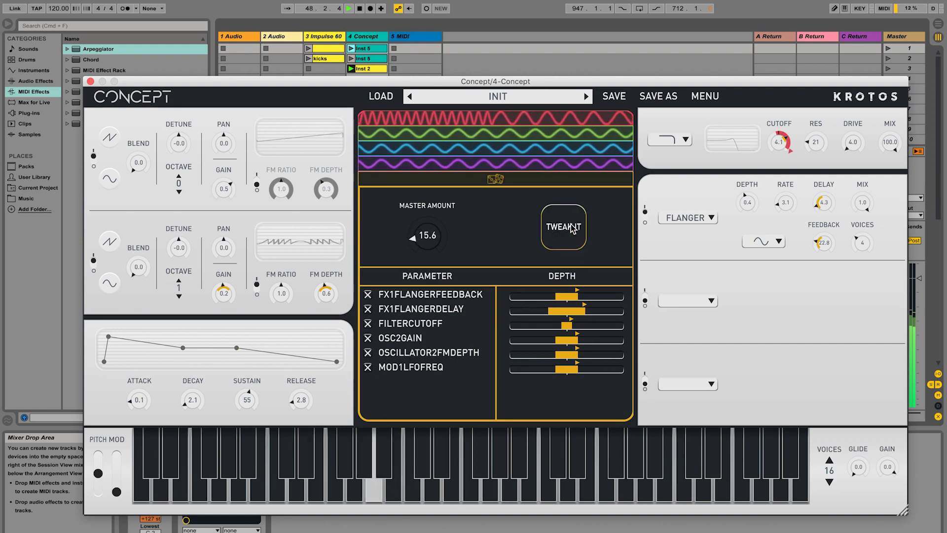
pyautogui.click(574, 227)
# Raise the Tweak It master amount to 40.6 and then higher, randomising the targets at each level.
pyautogui.moveTo(439, 233)
pyautogui.moveTo(439, 233); pyautogui.dragTo(441, 207)
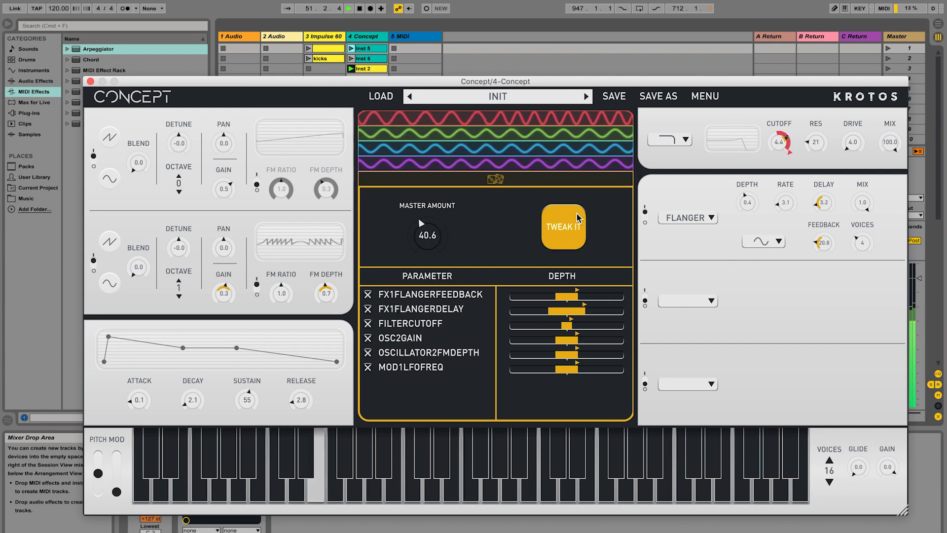
pyautogui.click(577, 220)
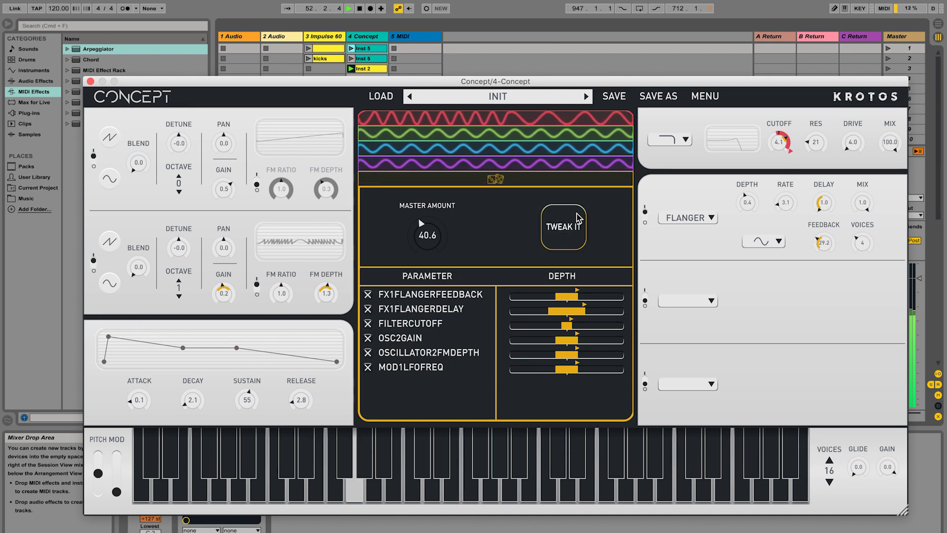
pyautogui.click(578, 220)
pyautogui.moveTo(431, 227); pyautogui.dragTo(470, 120)
pyautogui.click(576, 226)
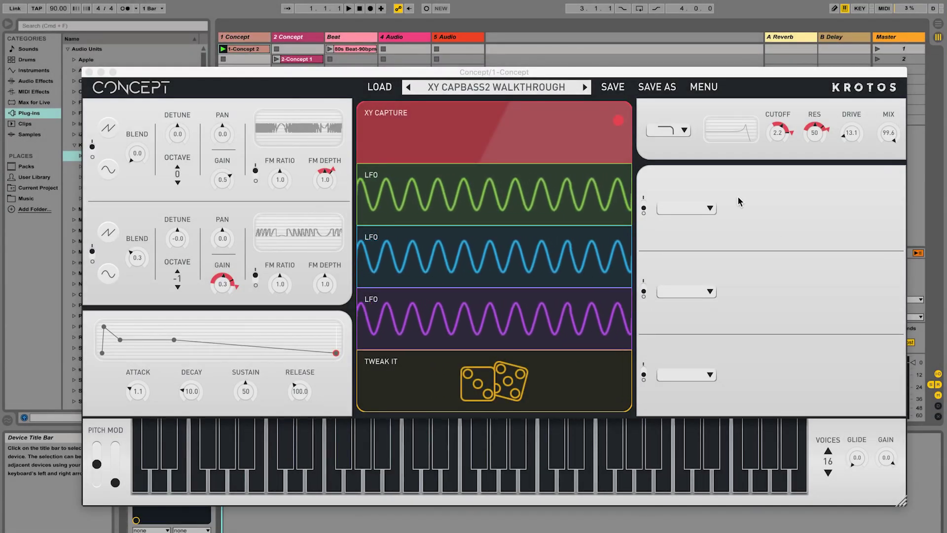
# Open the XY Capture modulator in Perform mode, start playback and move the XY point around the pad.
pyautogui.click(581, 144)
pyautogui.click(450, 145)
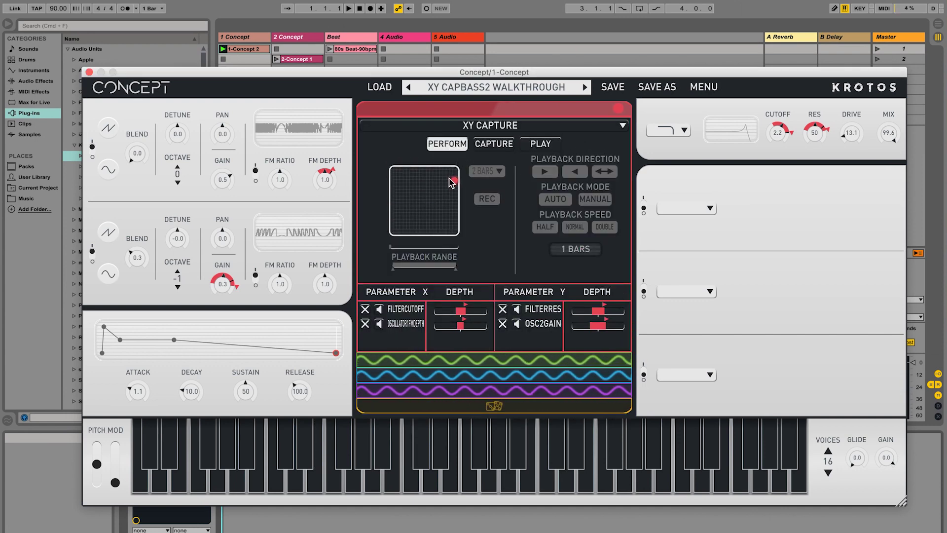
pyautogui.moveTo(442, 177); pyautogui.dragTo(415, 201)
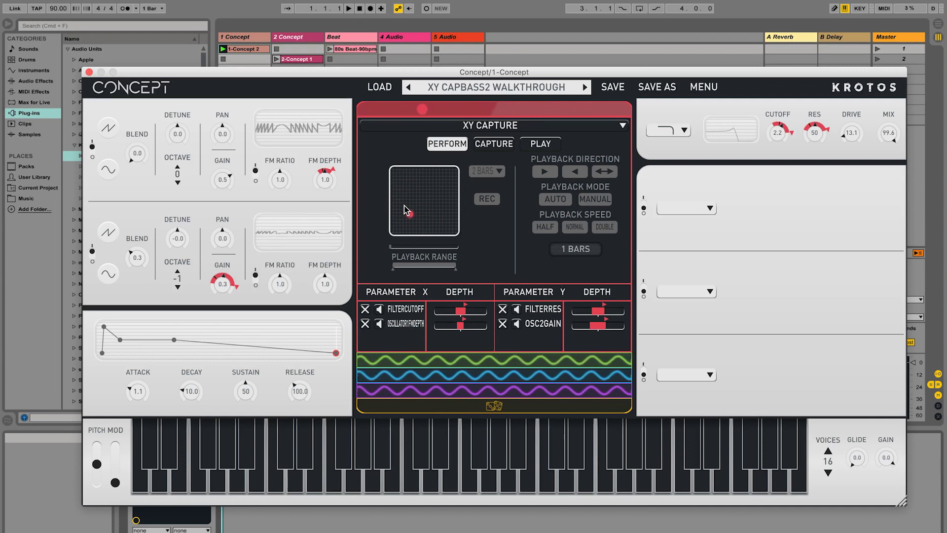
pyautogui.press('space')
pyautogui.moveTo(412, 196); pyautogui.dragTo(404, 218)
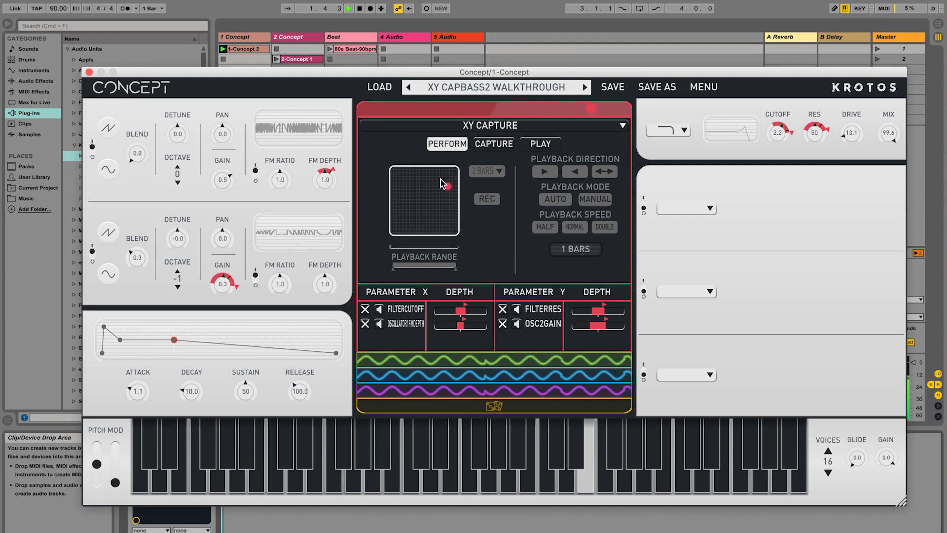
pyautogui.moveTo(438, 182); pyautogui.dragTo(393, 215)
# In Capture mode, set the XY recording length to Free and record a freehand motion on the pad.
pyautogui.click(491, 147)
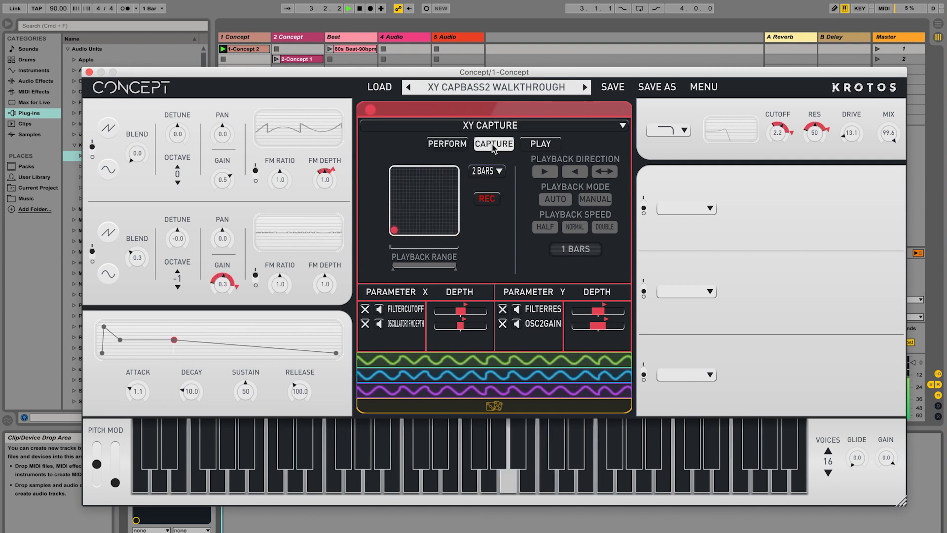
pyautogui.click(491, 168)
pyautogui.click(486, 180)
pyautogui.click(397, 220)
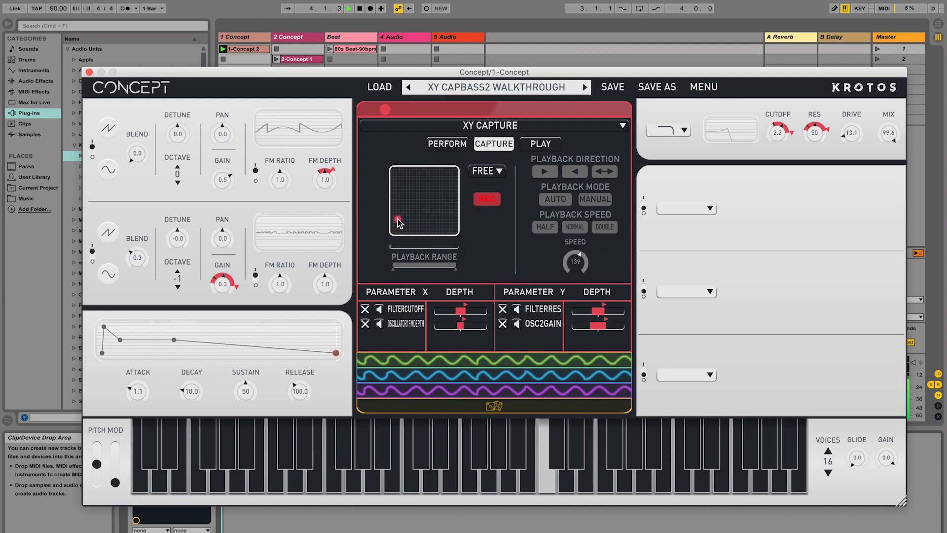
pyautogui.moveTo(406, 196)
pyautogui.mouseDown()
pyautogui.moveTo(417, 225)
pyautogui.moveTo(418, 200)
pyautogui.moveTo(398, 204)
pyautogui.mouseUp()
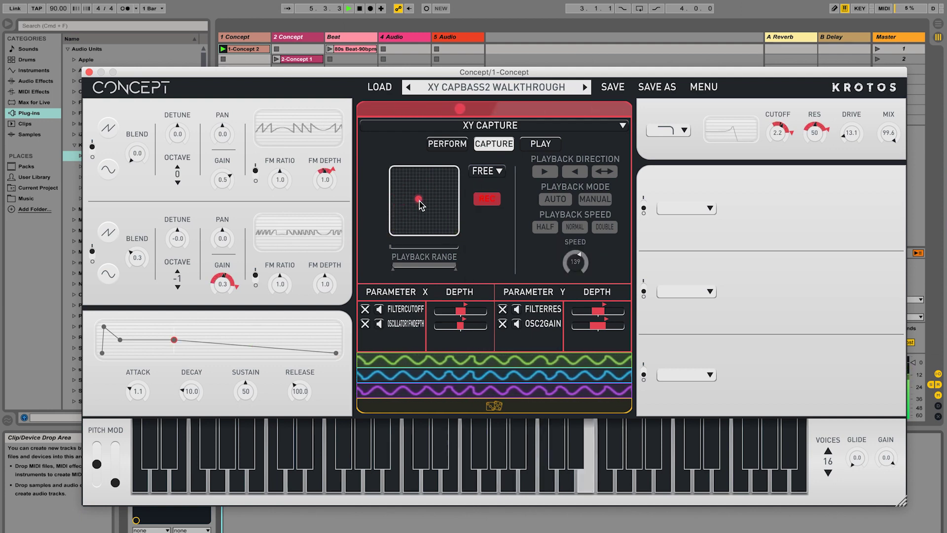
# Play back the captured XY motion, trying the reverse direction before returning to forward.
pyautogui.click(541, 143)
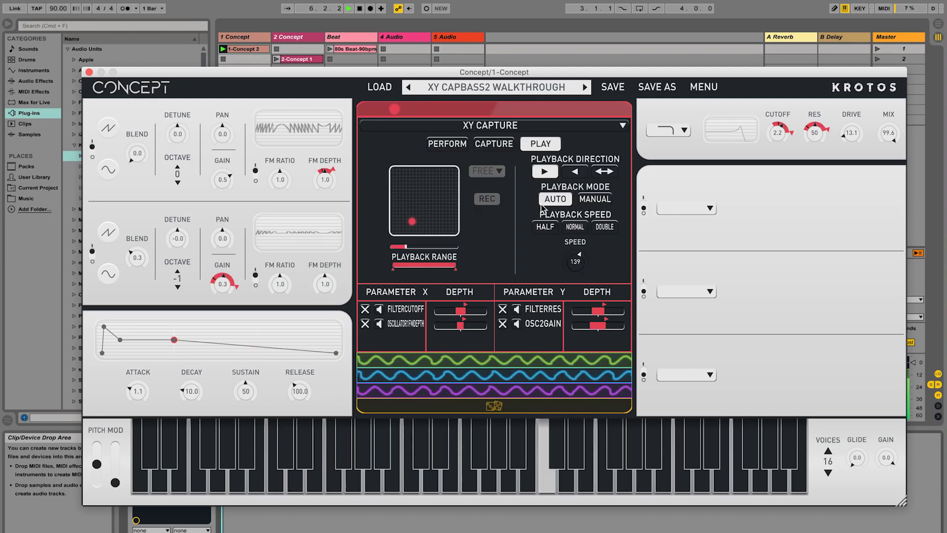
pyautogui.click(574, 172)
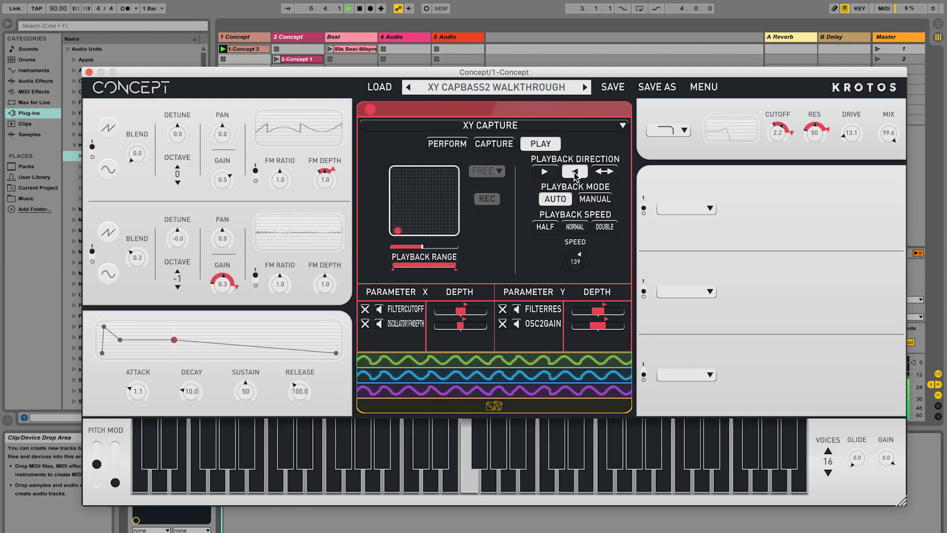
pyautogui.click(545, 171)
# Vary the captured motion's playback speed between 239% and 57%, and narrow its playback range to a middle section.
pyautogui.moveTo(571, 260)
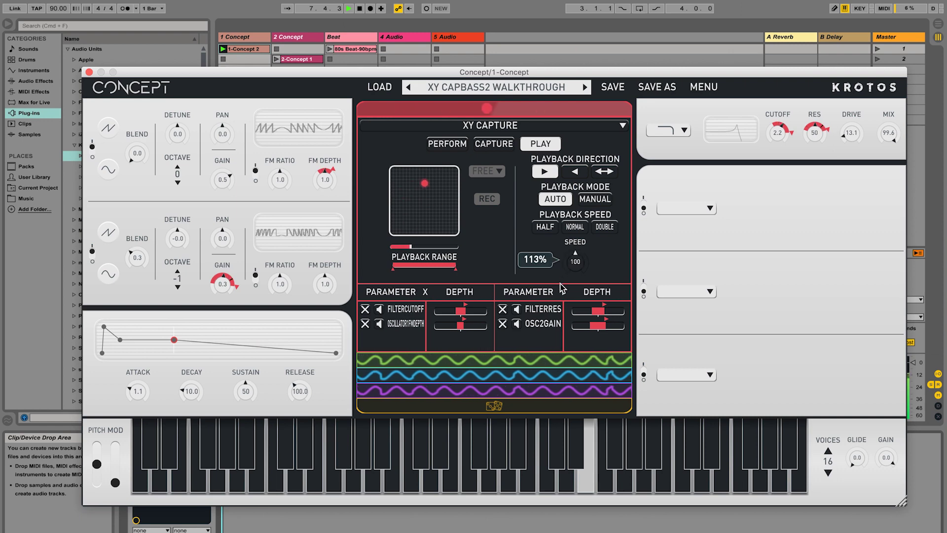
pyautogui.moveTo(561, 291); pyautogui.dragTo(568, 265)
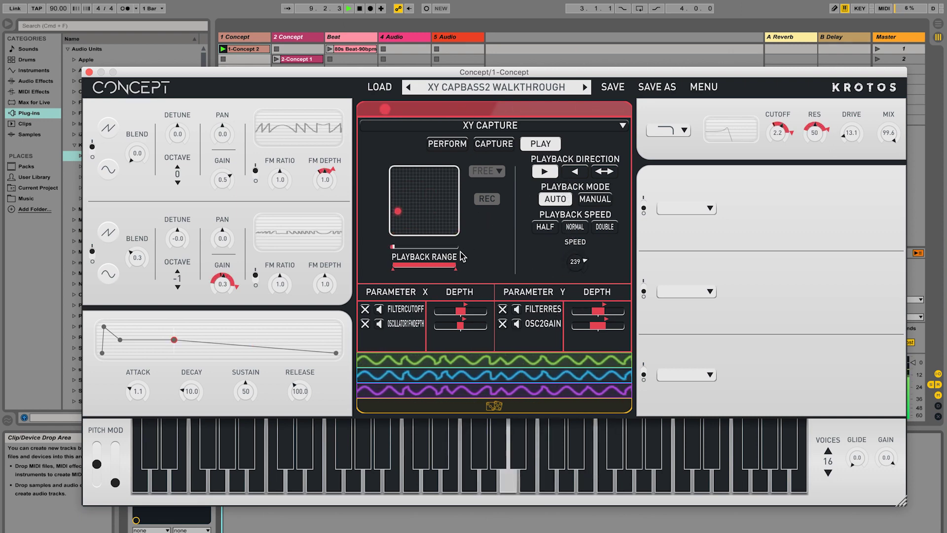
pyautogui.moveTo(395, 267); pyautogui.dragTo(414, 273)
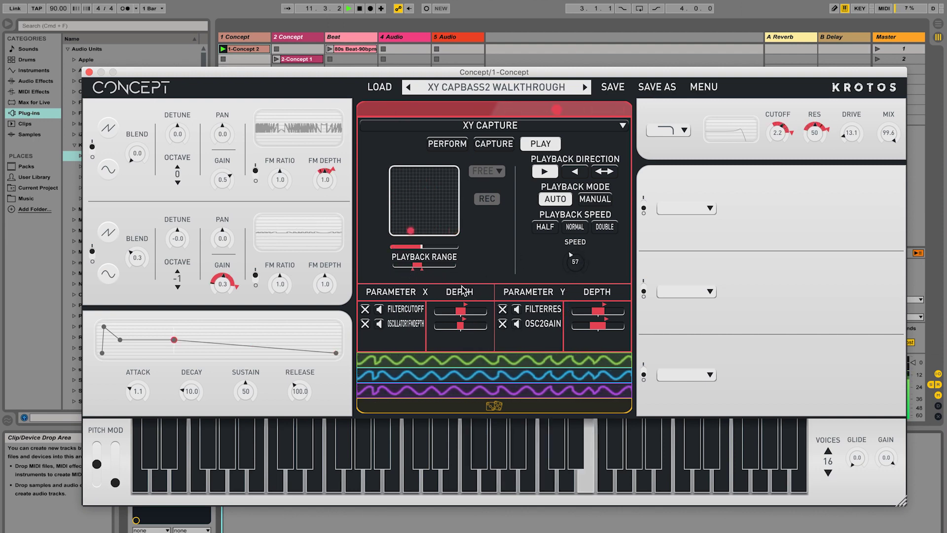
pyautogui.moveTo(424, 272); pyautogui.dragTo(435, 270)
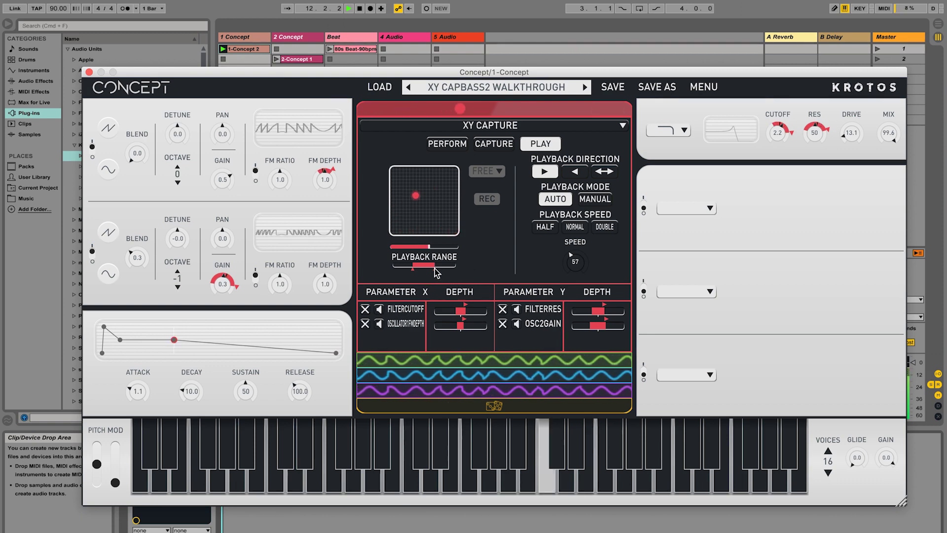
# Set the XY capture length to 2 bars and record a new motion with the 80s Beat-90bpm clip playing.
pyautogui.moveTo(592, 251)
pyautogui.click(489, 146)
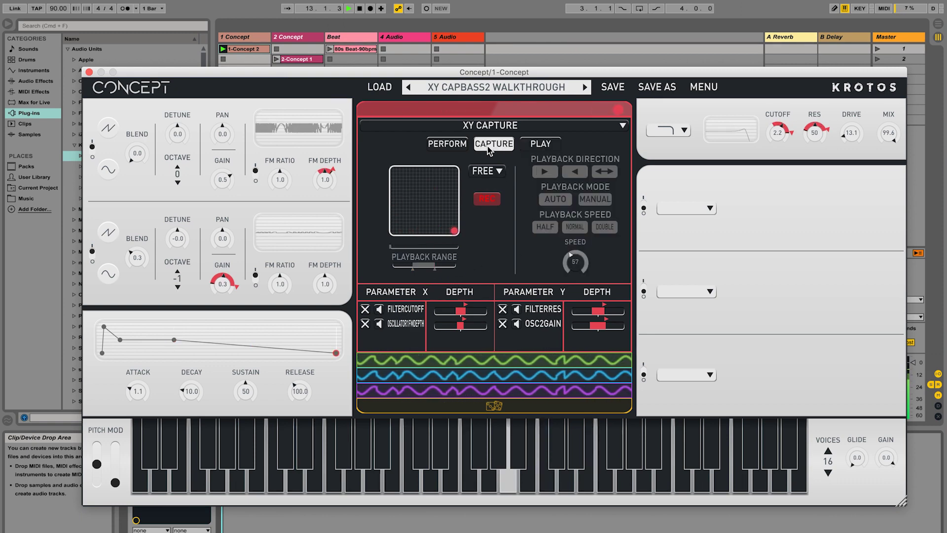
pyautogui.click(484, 172)
pyautogui.click(493, 220)
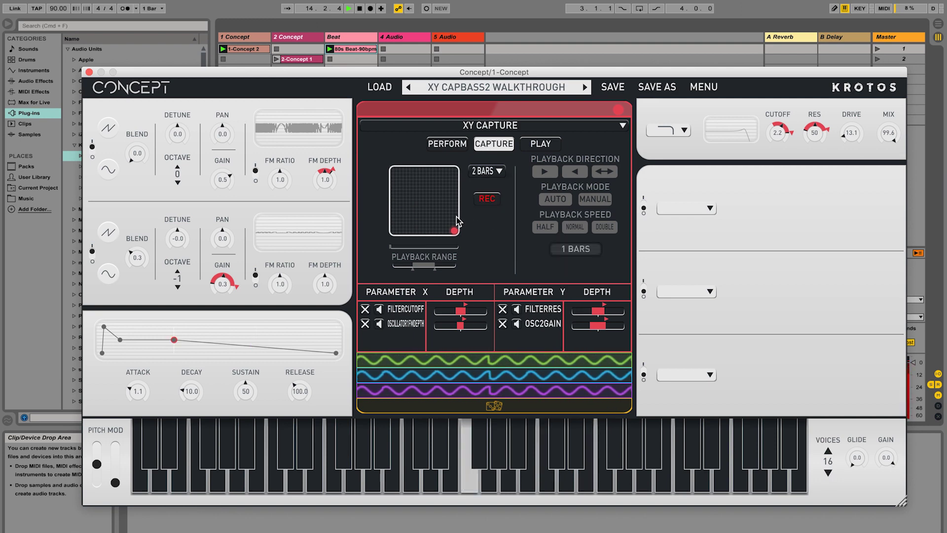
pyautogui.click(485, 200)
pyautogui.moveTo(400, 229)
pyautogui.mouseDown()
pyautogui.moveTo(407, 193)
pyautogui.moveTo(398, 207)
pyautogui.mouseUp()
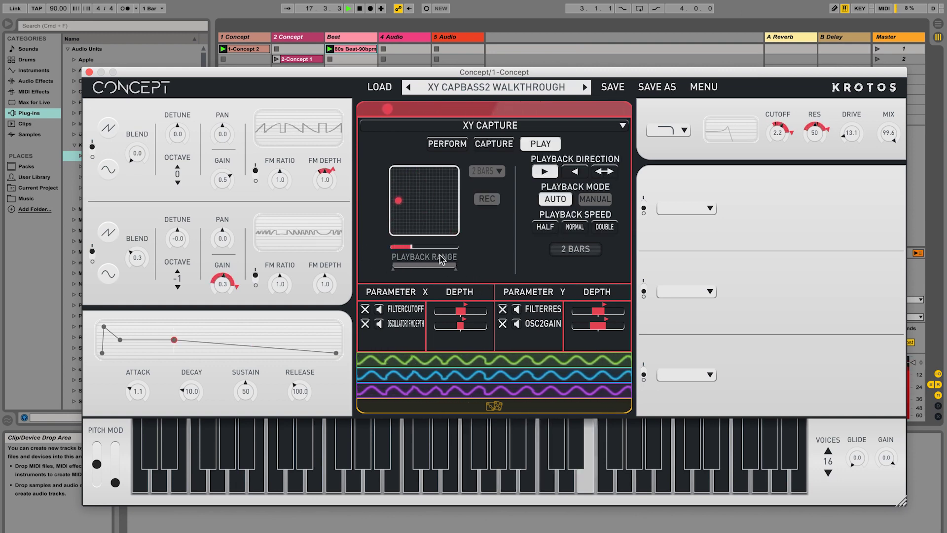
# Change the captured motion's playback length to 1/2 bar, slow it to 4 bars, and settle on 1 bar.
pyautogui.click(605, 227)
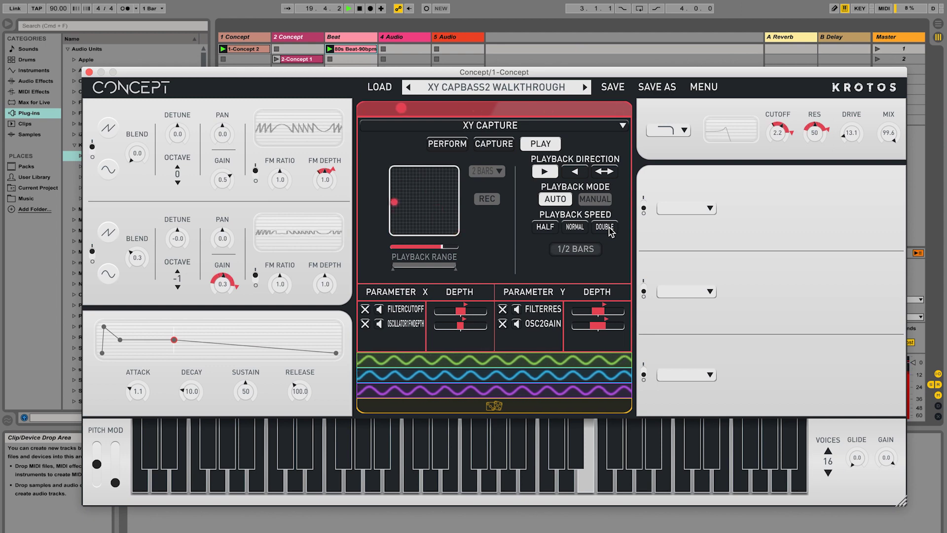
pyautogui.click(546, 227)
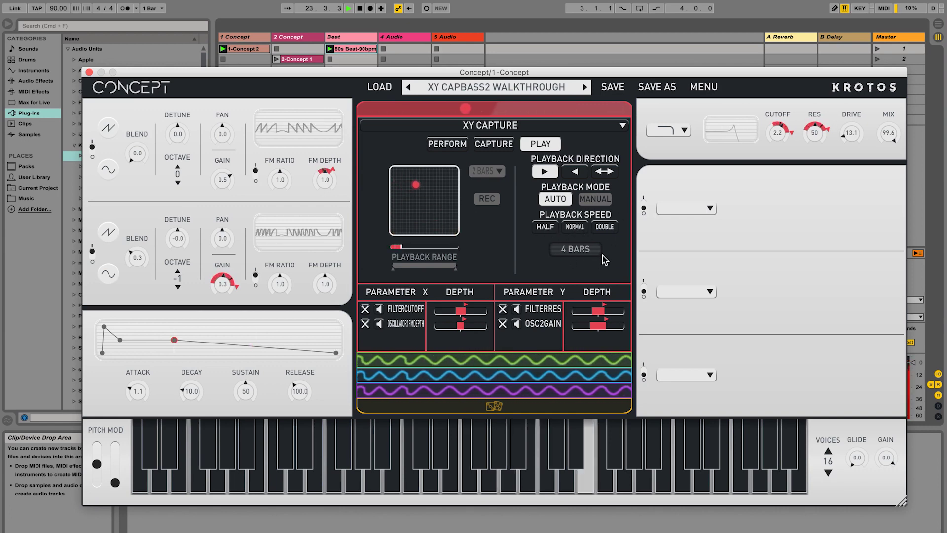
pyautogui.click(605, 227)
# Add a Convolution Reverb to the first effect slot, then assign its mix to XY Capture's Y axis and the envelope attack to its X axis.
pyautogui.click(710, 209)
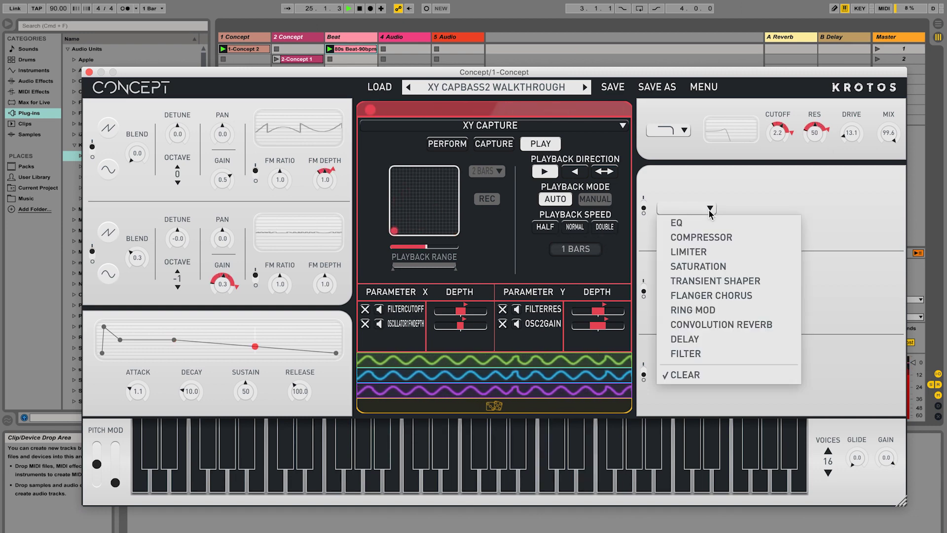
pyautogui.click(729, 325)
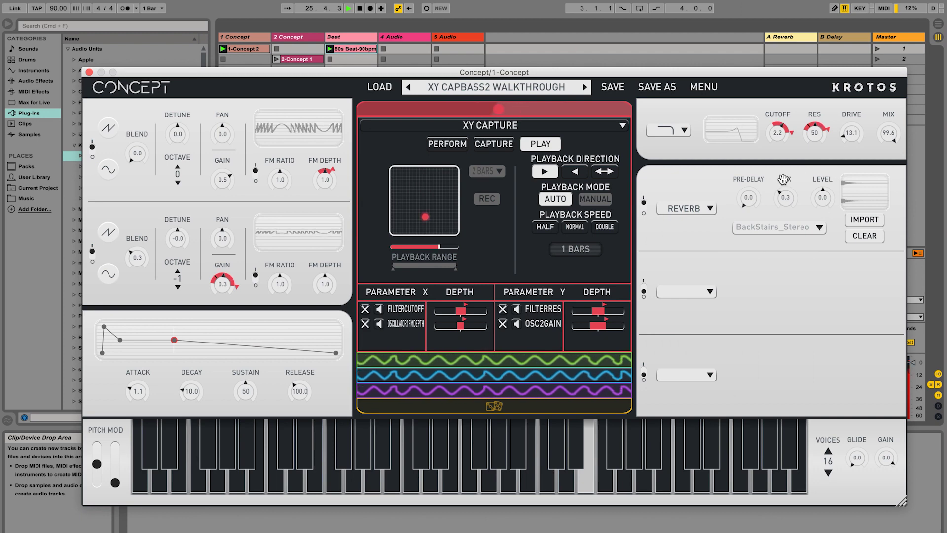
pyautogui.moveTo(783, 179); pyautogui.dragTo(530, 338)
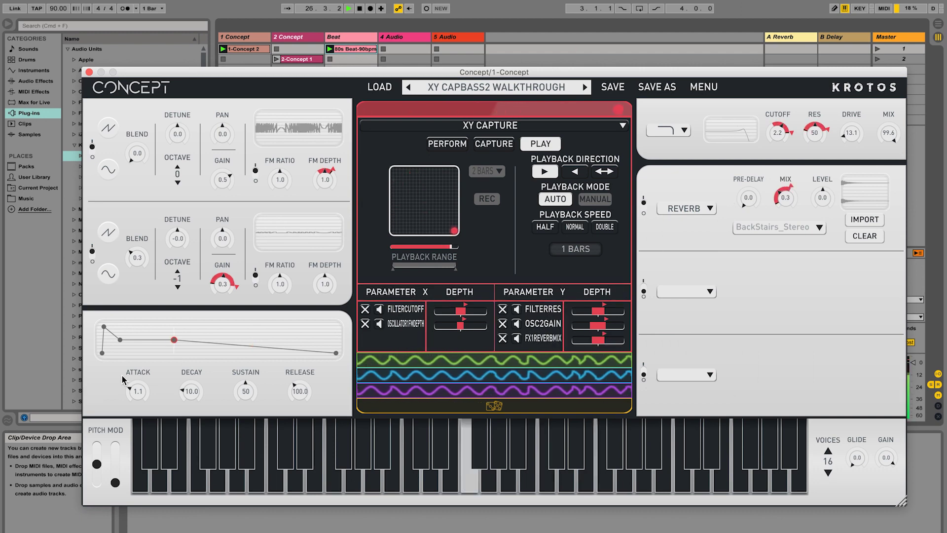
pyautogui.moveTo(229, 366); pyautogui.dragTo(395, 330)
# Add a Ring Mod to the second effect slot and assign its depth to XY Capture's Y axis.
pyautogui.click(686, 292)
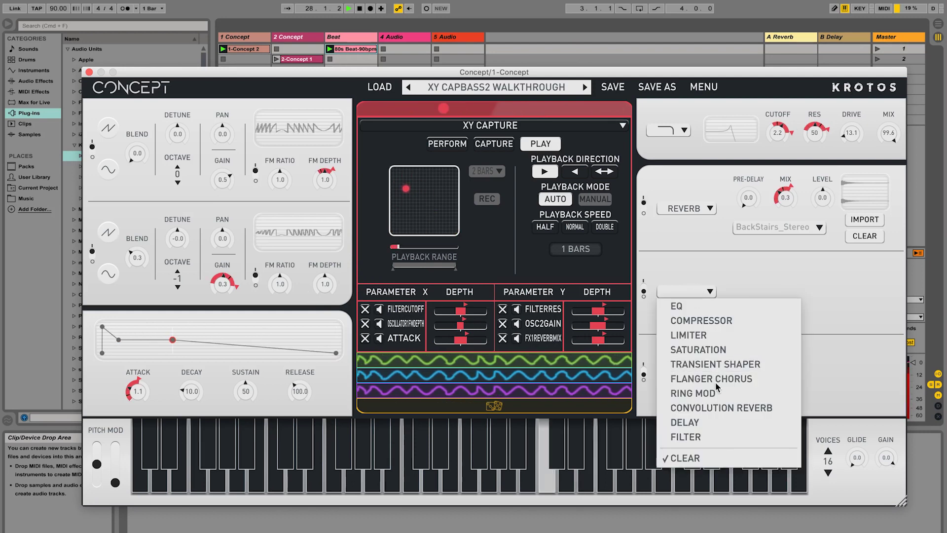
pyautogui.click(691, 393)
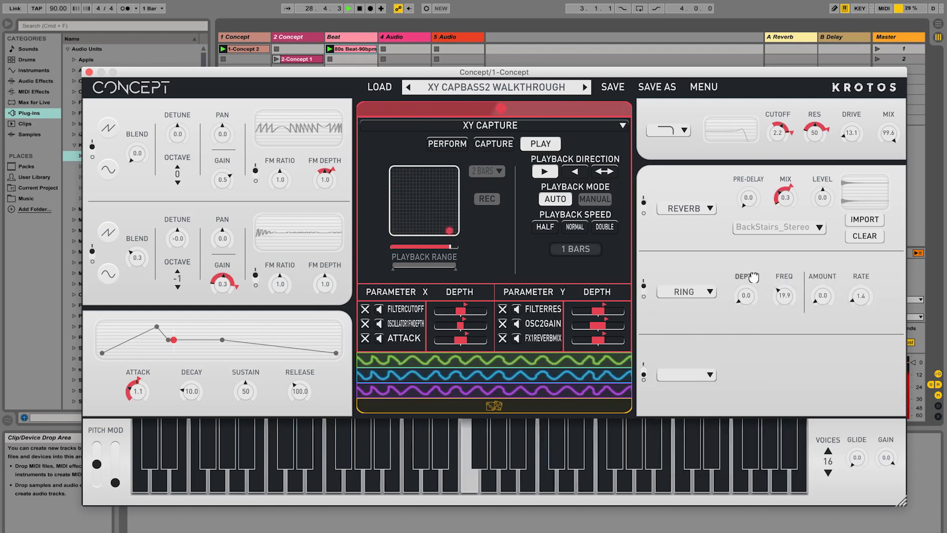
pyautogui.moveTo(745, 277); pyautogui.dragTo(535, 333)
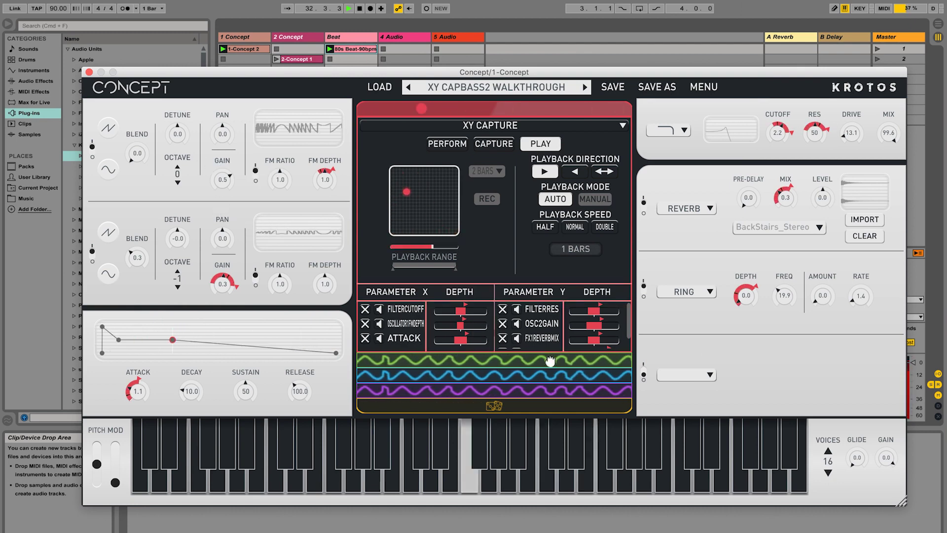
# Modulate the first oscillator's gain with XY Capture and raise the gain to 0.6.
pyautogui.moveTo(222, 188)
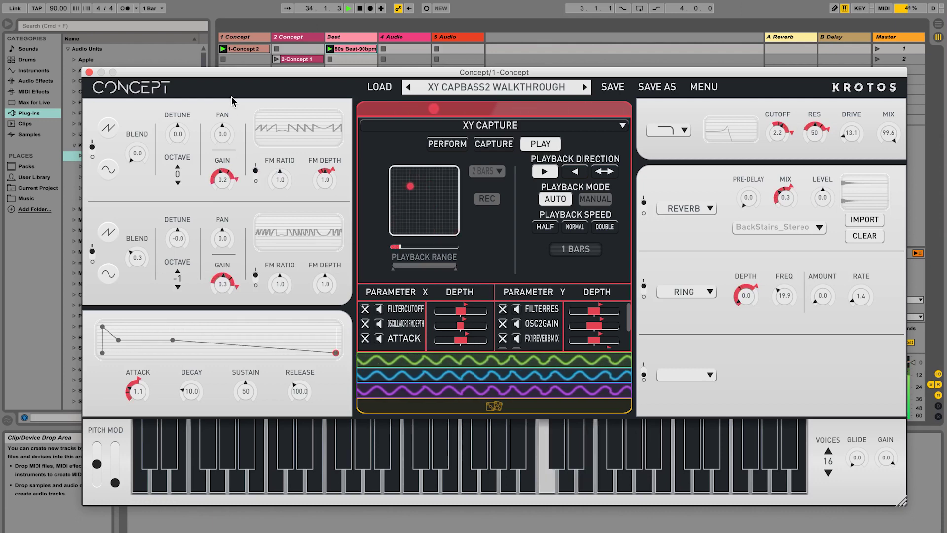
pyautogui.moveTo(224, 164)
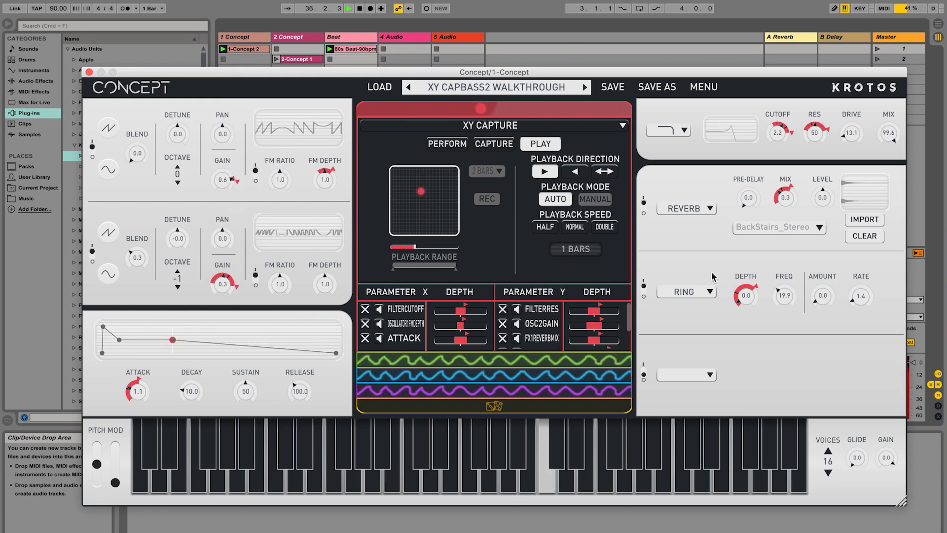
pyautogui.moveTo(791, 302)
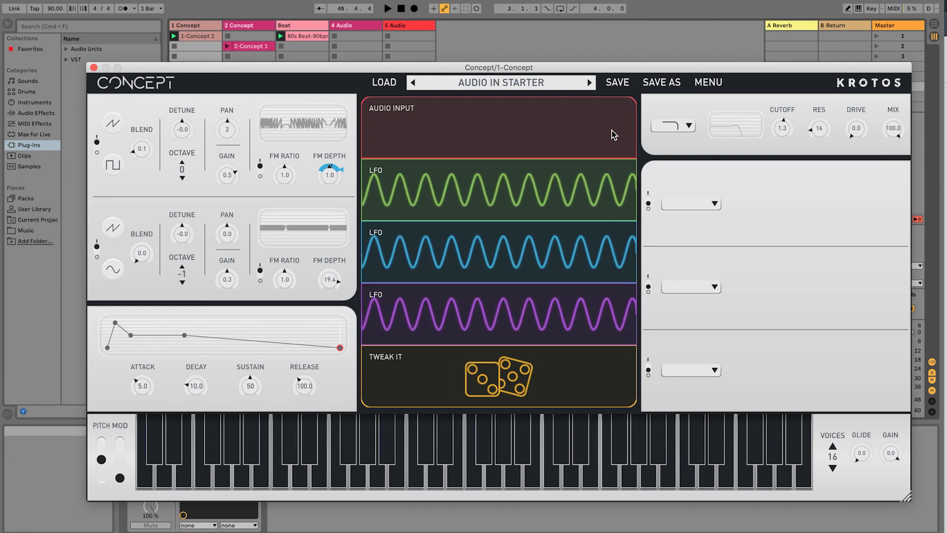
# Start playback with the Audio In Starter preset and assign the filter's cutoff, drive and mix to the Audio Input modulator.
pyautogui.press('space')
pyautogui.moveTo(786, 109); pyautogui.dragTo(580, 122)
pyautogui.moveTo(866, 114); pyautogui.dragTo(602, 128)
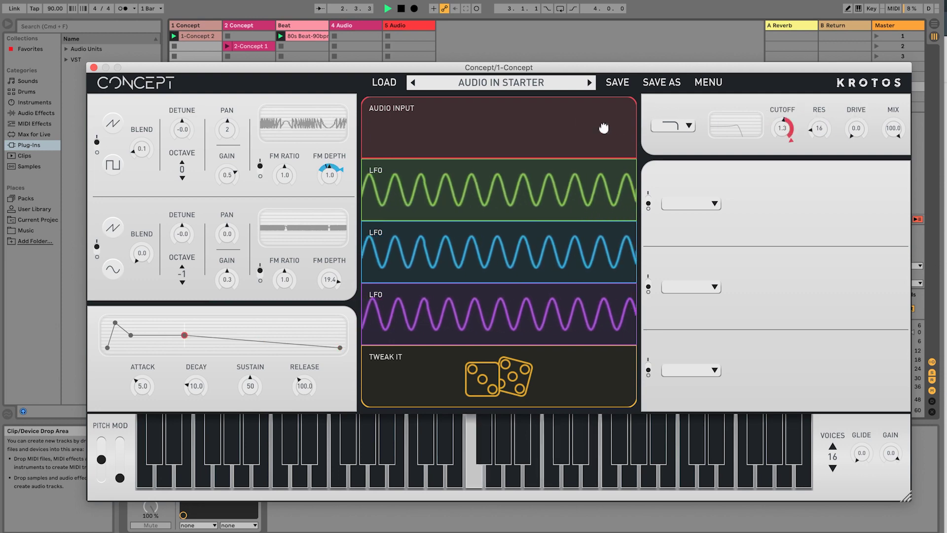
pyautogui.moveTo(894, 128); pyautogui.dragTo(605, 135)
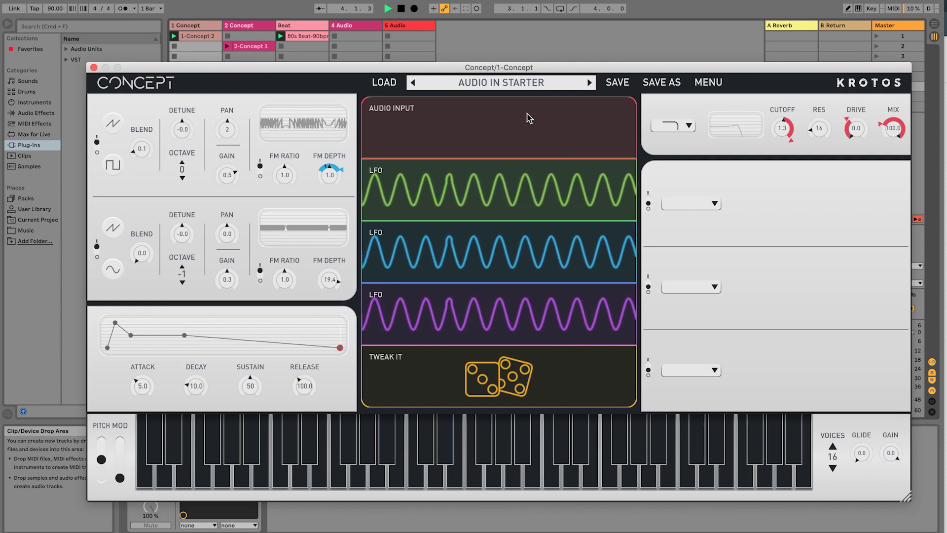
# Set the Beat track as the sidechain input of Concept on the first track, and reopen the synth's window.
pyautogui.click(94, 67)
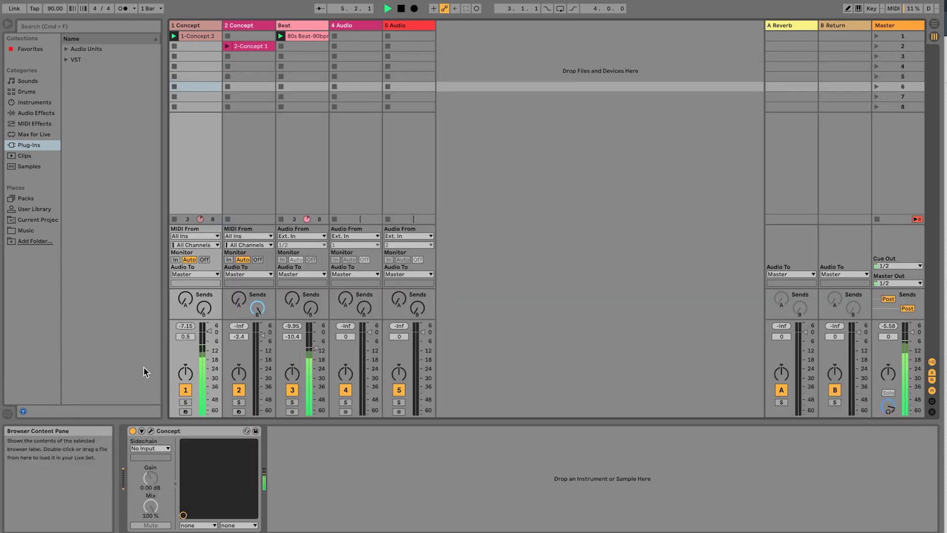
pyautogui.click(161, 449)
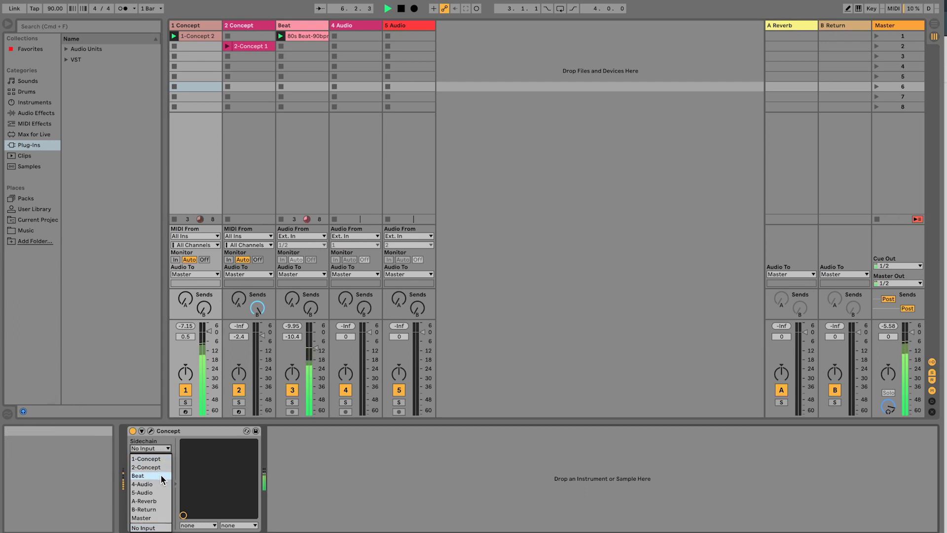
pyautogui.click(161, 476)
pyautogui.click(151, 431)
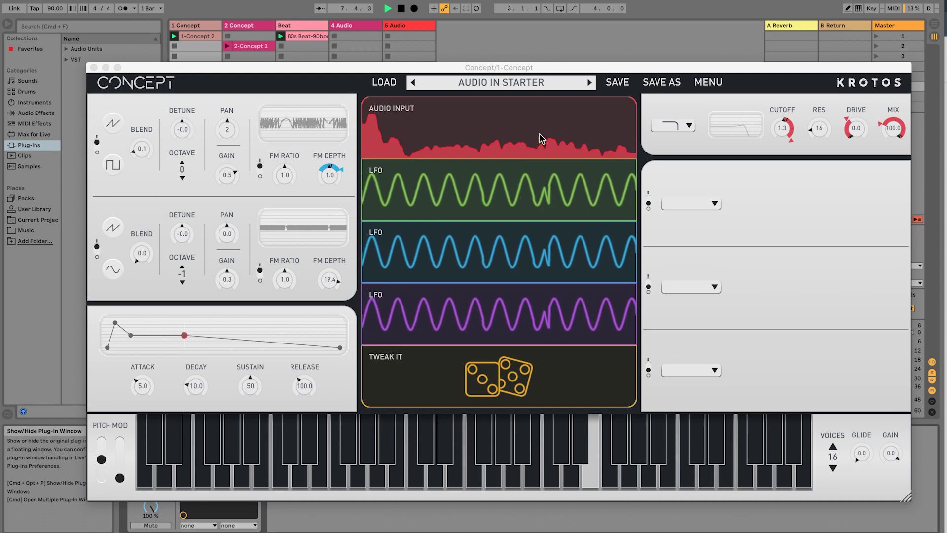
# Open the Audio Input modulator's settings and try a smoothing of 3 ms before returning it to 0.
pyautogui.click(607, 124)
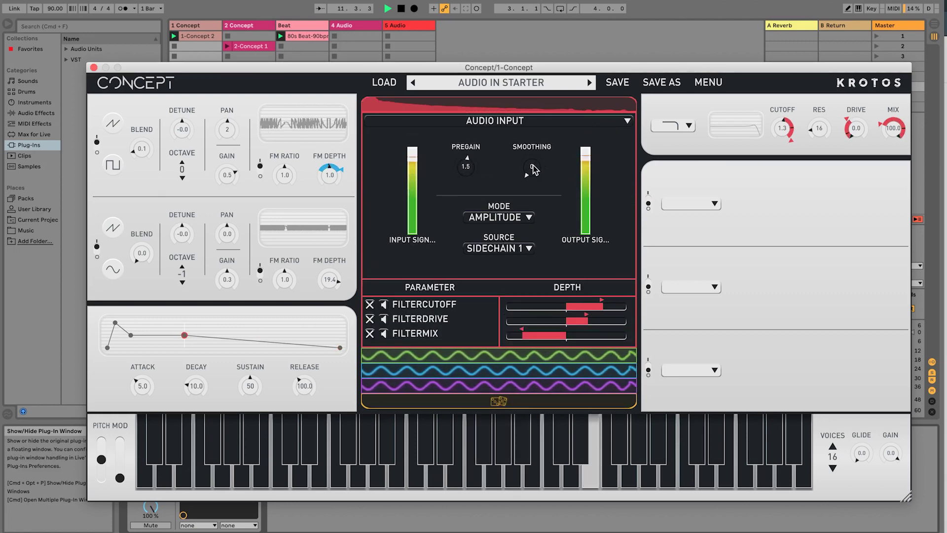
pyautogui.moveTo(531, 166); pyautogui.dragTo(531, 227)
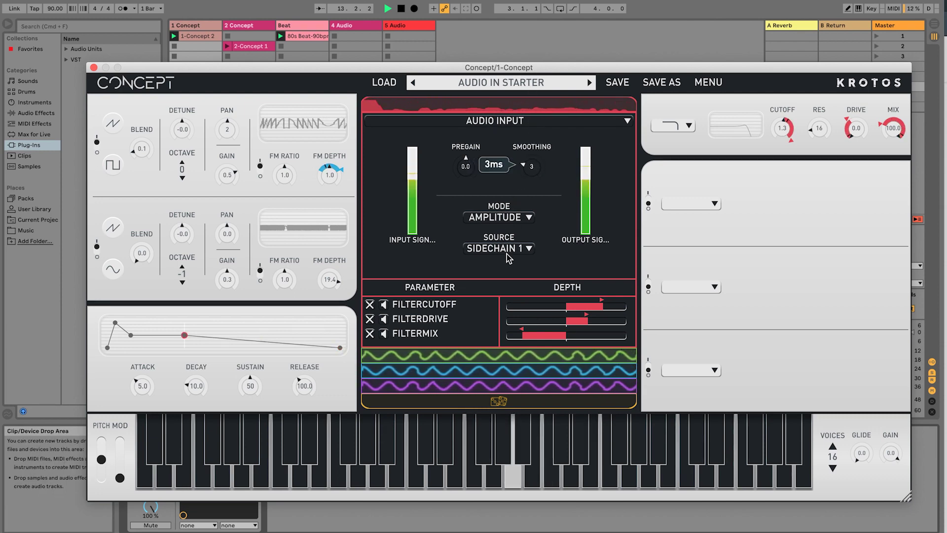
# Mute the FilterMix, FilterDrive and FilterCutoff modulations, and re-enable FilterCutoff and FilterDrive.
pyautogui.click(384, 334)
pyautogui.click(384, 319)
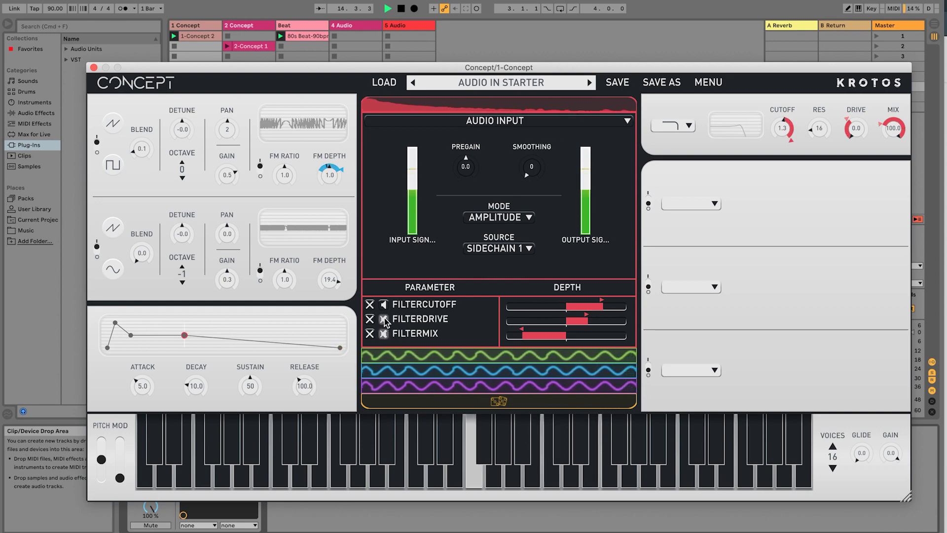
pyautogui.click(384, 304)
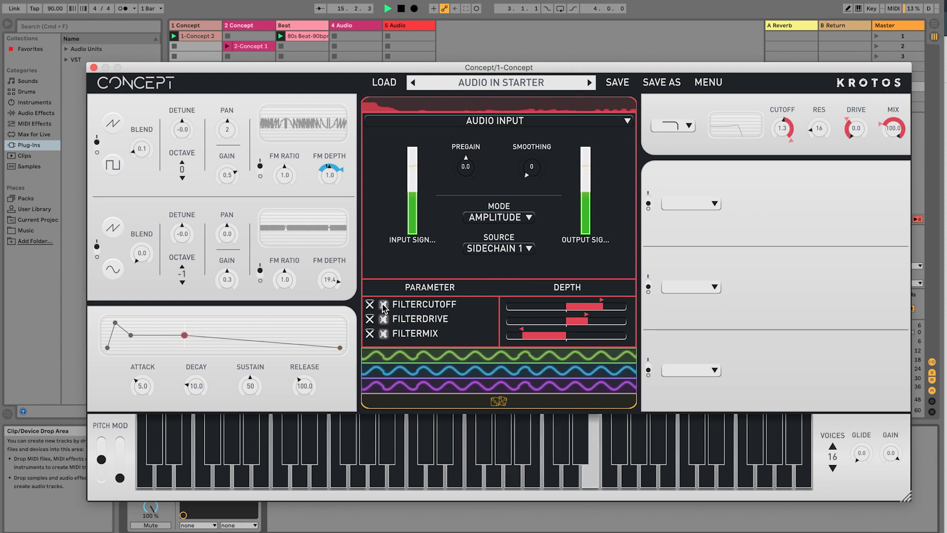
pyautogui.click(384, 304)
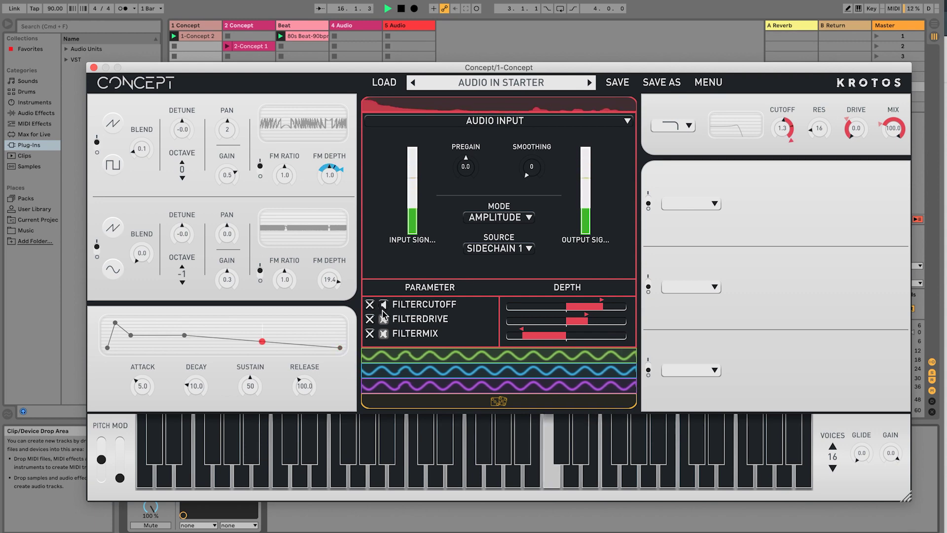
pyautogui.click(384, 319)
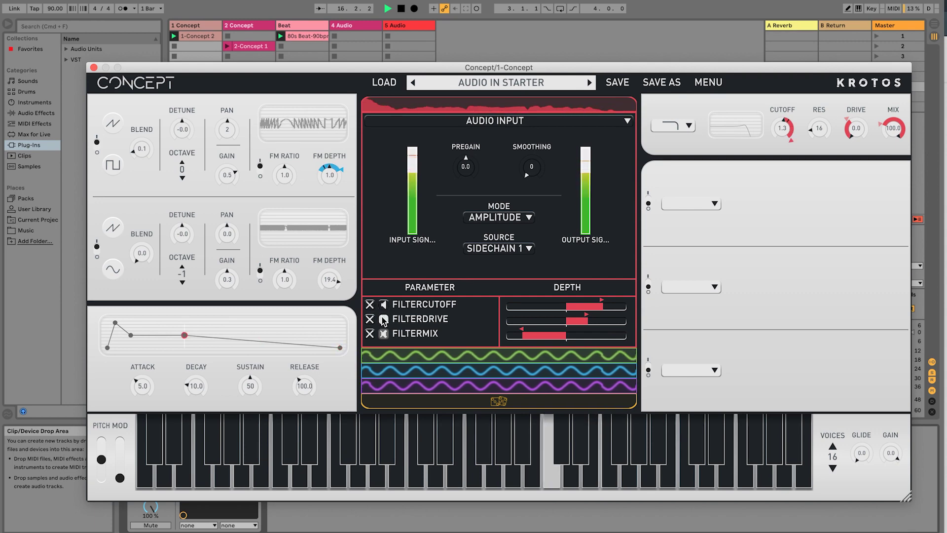
pyautogui.click(417, 121)
# Close the synth window, solo the 2 Concept track, and play and open its 2-Concept 1 clip.
pyautogui.click(94, 67)
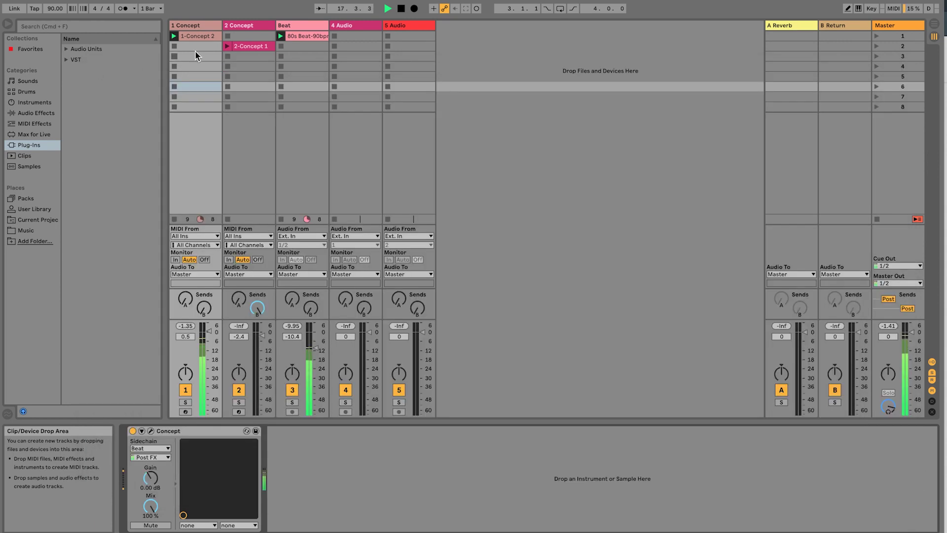
pyautogui.click(238, 402)
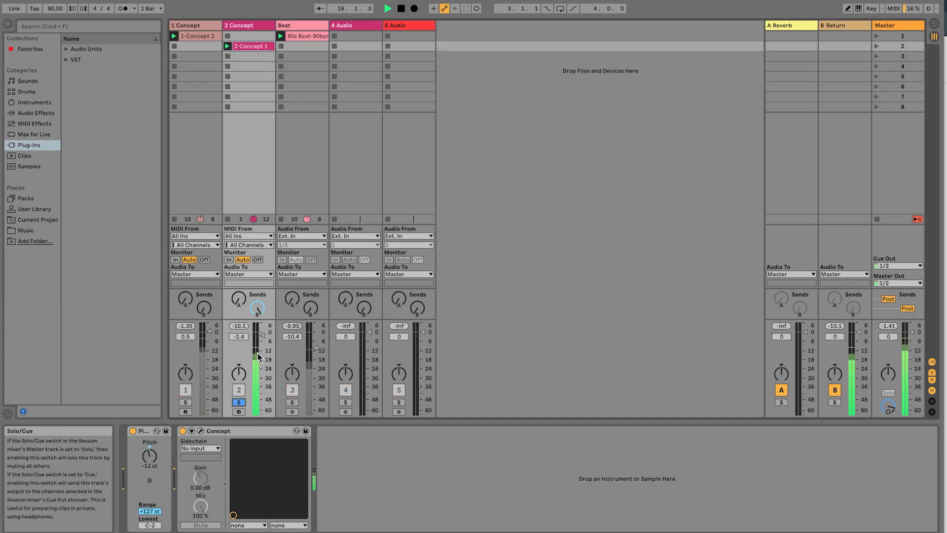
pyautogui.doubleClick(242, 47)
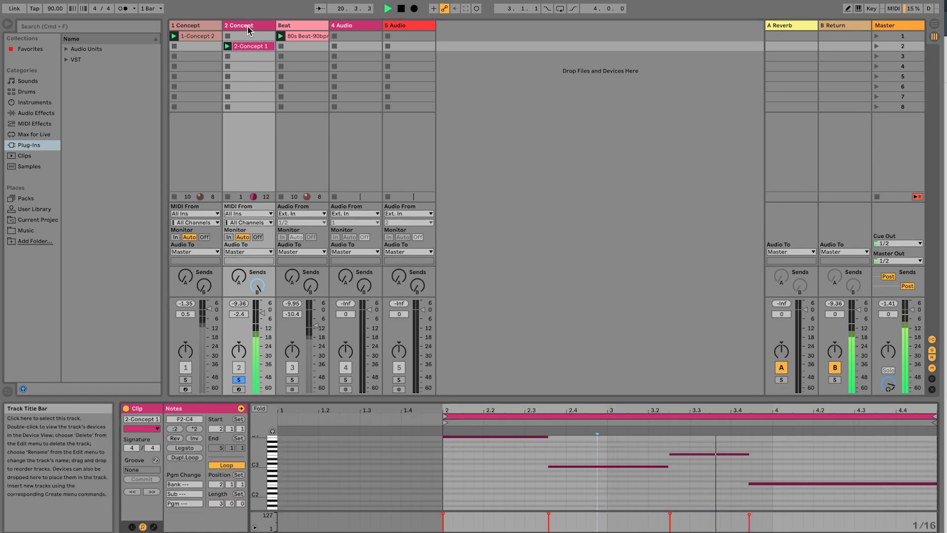
# Route the 2 Concept track's audio output to 1-Concept, using the Sidechain 2-Concept channel.
pyautogui.click(246, 252)
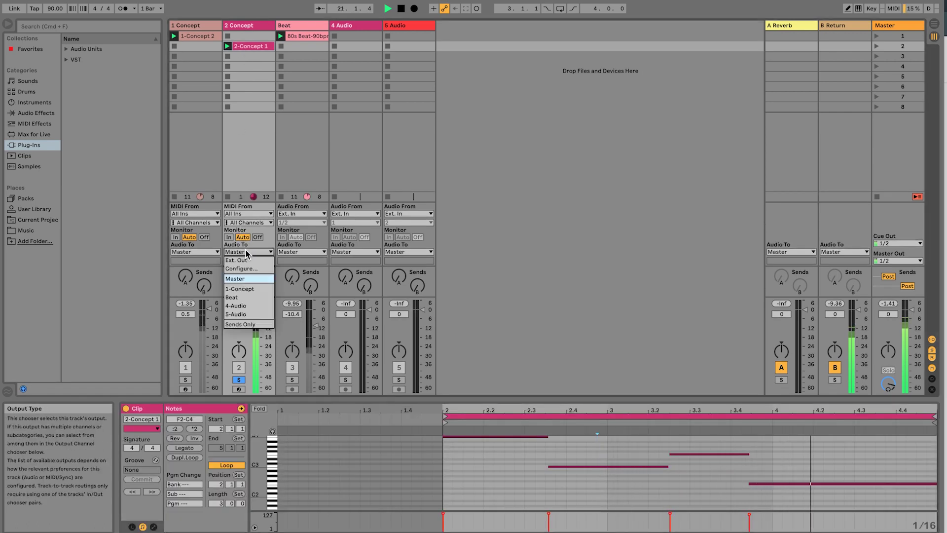
pyautogui.click(253, 287)
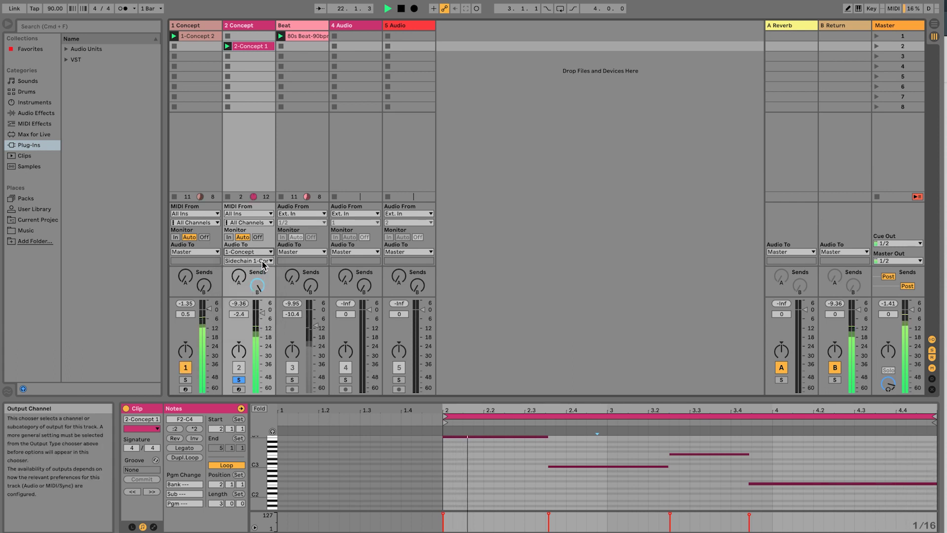
pyautogui.click(251, 260)
pyautogui.click(266, 280)
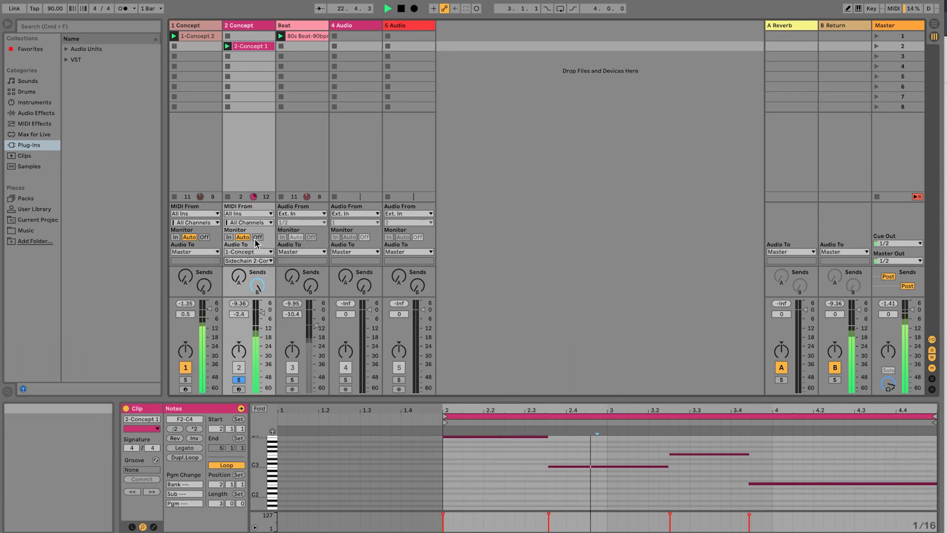
# Reopen Concept on the first track and change the green LFO modulator to Audio Input.
pyautogui.click(197, 29)
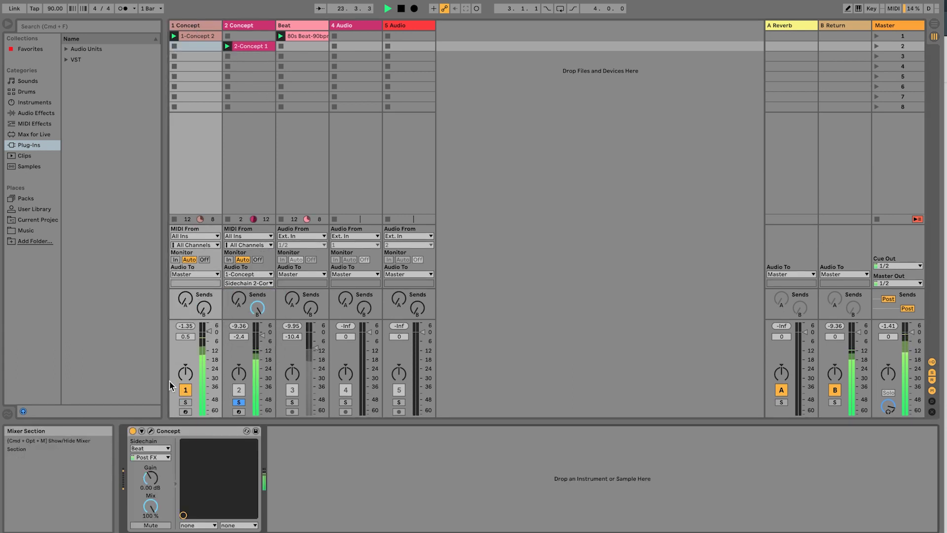
pyautogui.click(151, 431)
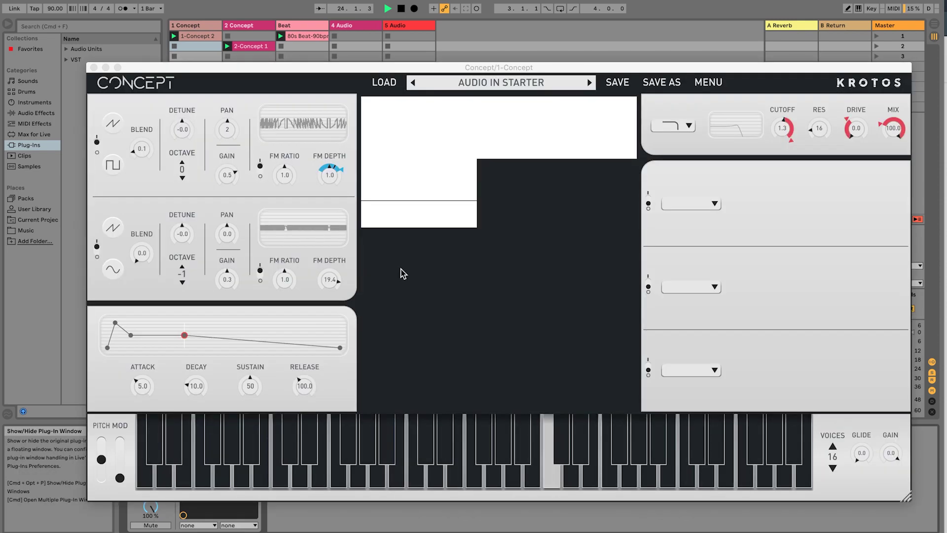
pyautogui.click(511, 192)
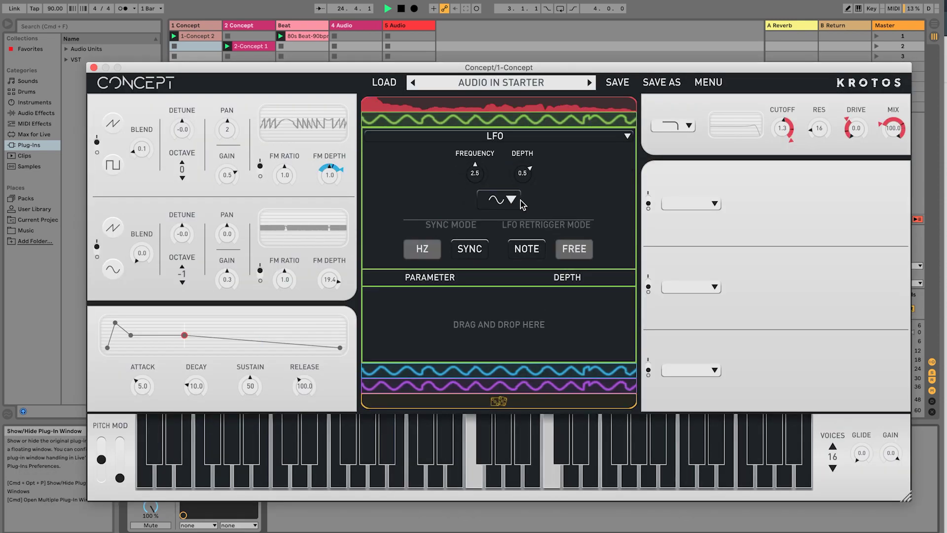
pyautogui.click(514, 143)
pyautogui.click(496, 169)
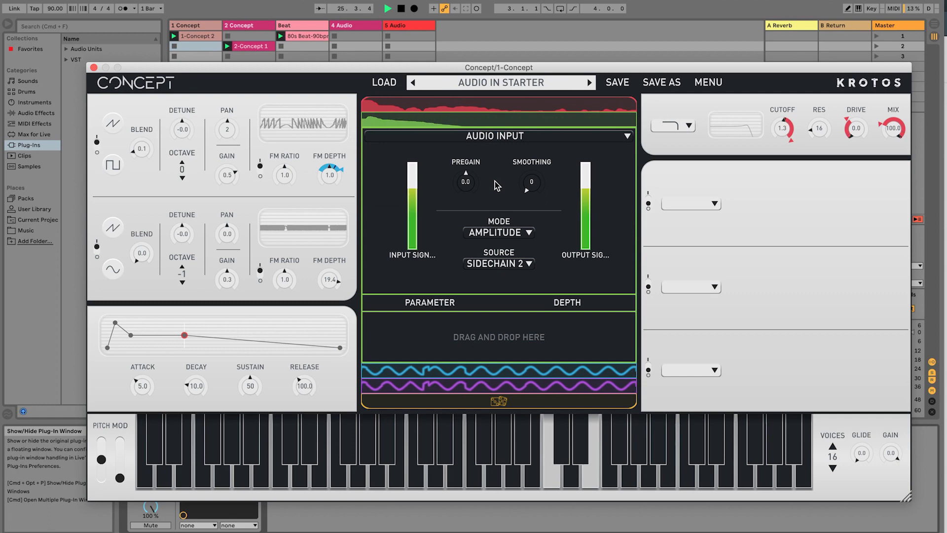
# Switch the green Audio Input modulator to Pitch mode and set its range in hertz from 76 Hz to 633 Hz.
pyautogui.click(497, 232)
pyautogui.click(503, 256)
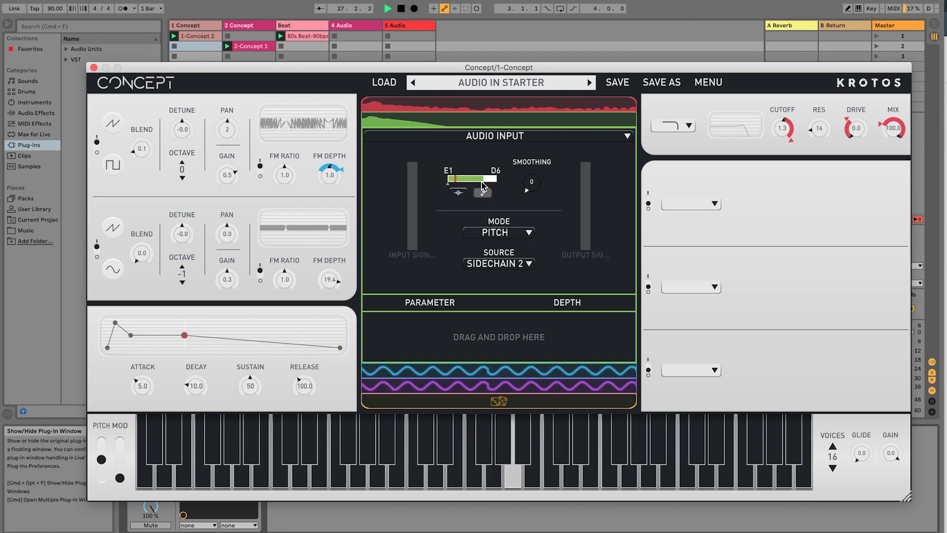
pyautogui.moveTo(496, 188); pyautogui.dragTo(482, 186)
pyautogui.click(458, 192)
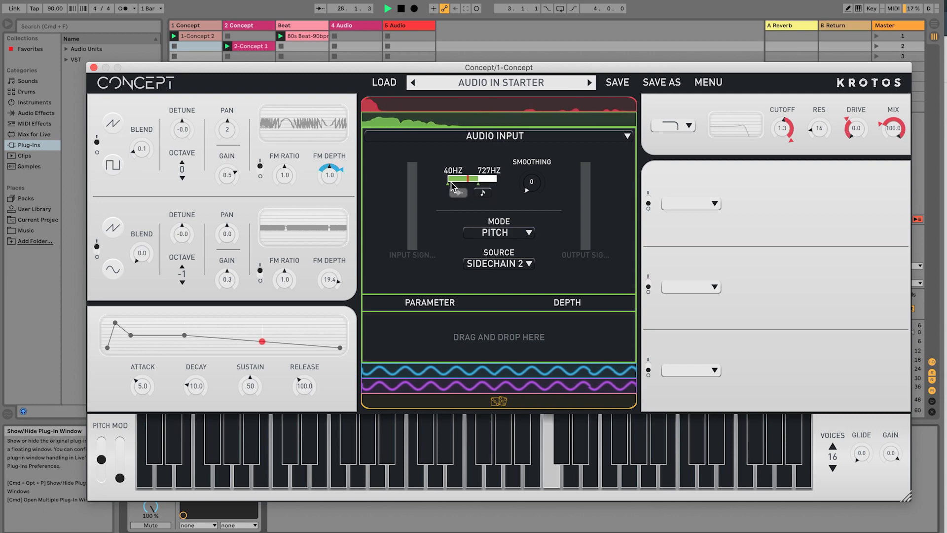
pyautogui.moveTo(450, 183); pyautogui.dragTo(455, 183)
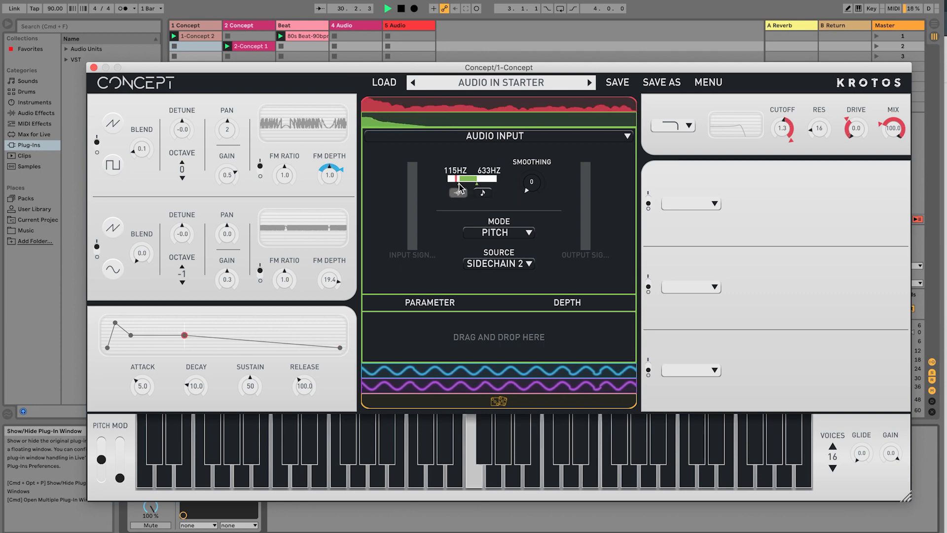
# Add a Flanger Chorus in the first effect slot and modulate its feedback, delay, voices and depth with the green Audio Input.
pyautogui.click(690, 204)
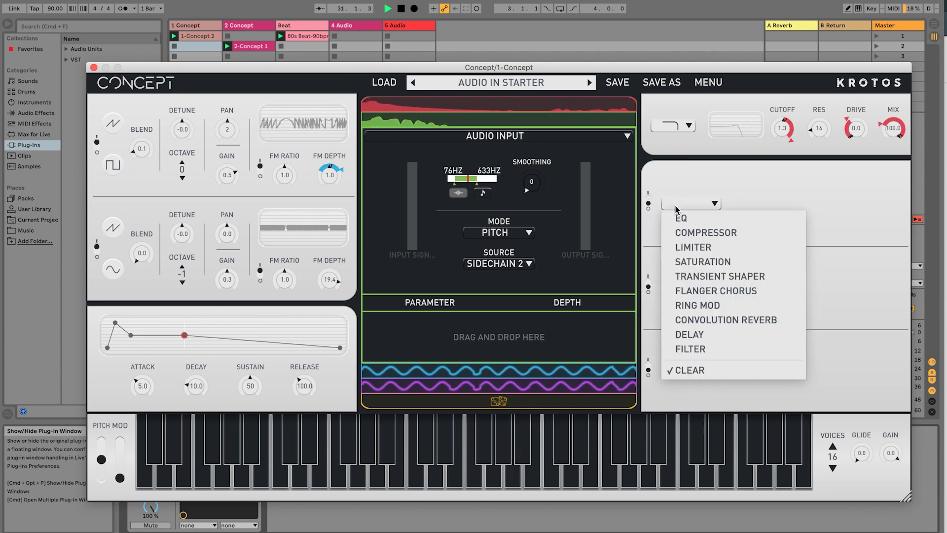
pyautogui.click(700, 292)
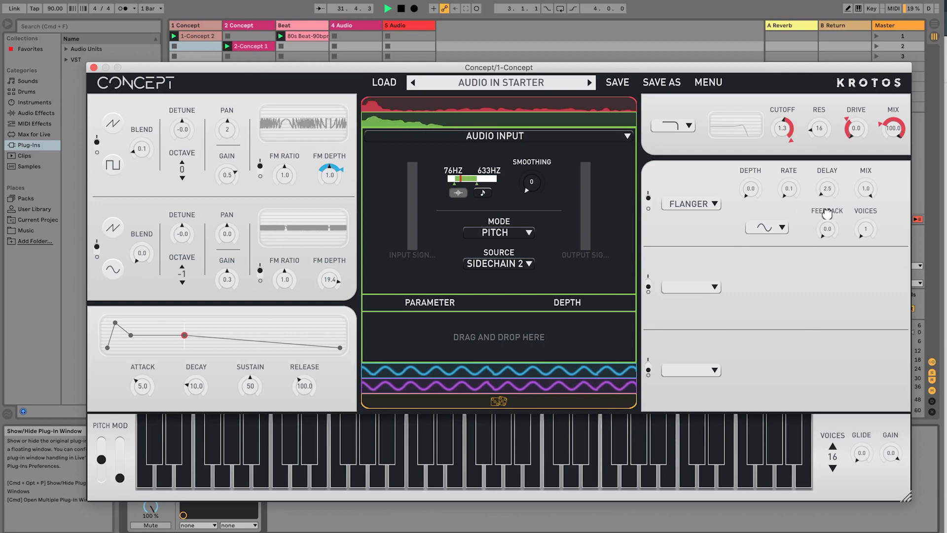
pyautogui.moveTo(816, 210); pyautogui.dragTo(572, 326)
pyautogui.moveTo(683, 242); pyautogui.dragTo(588, 340)
pyautogui.moveTo(859, 210); pyautogui.dragTo(600, 347)
pyautogui.moveTo(751, 170); pyautogui.dragTo(567, 340)
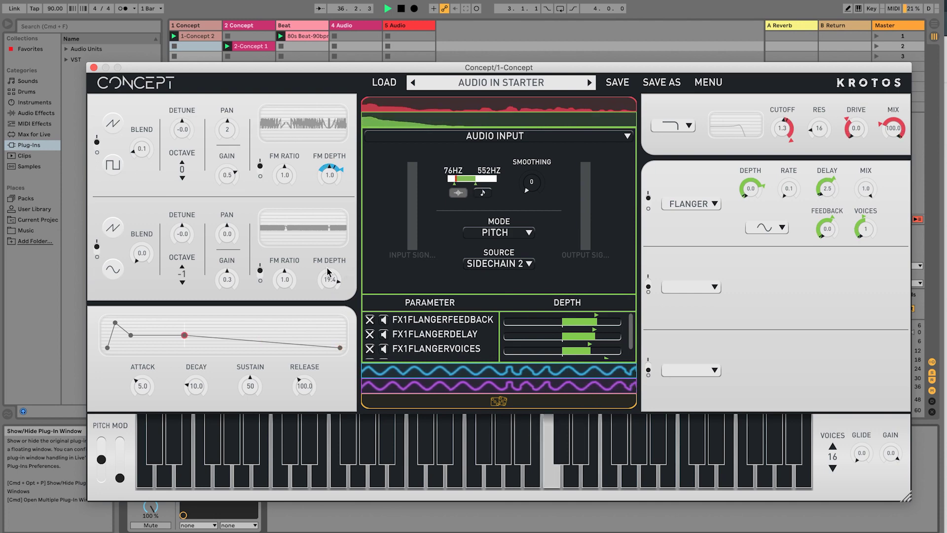
# Modulate the second oscillator's FM Depth with the green Audio Input and its gain with the red one, then collapse the modulator view.
pyautogui.moveTo(325, 260); pyautogui.dragTo(493, 328)
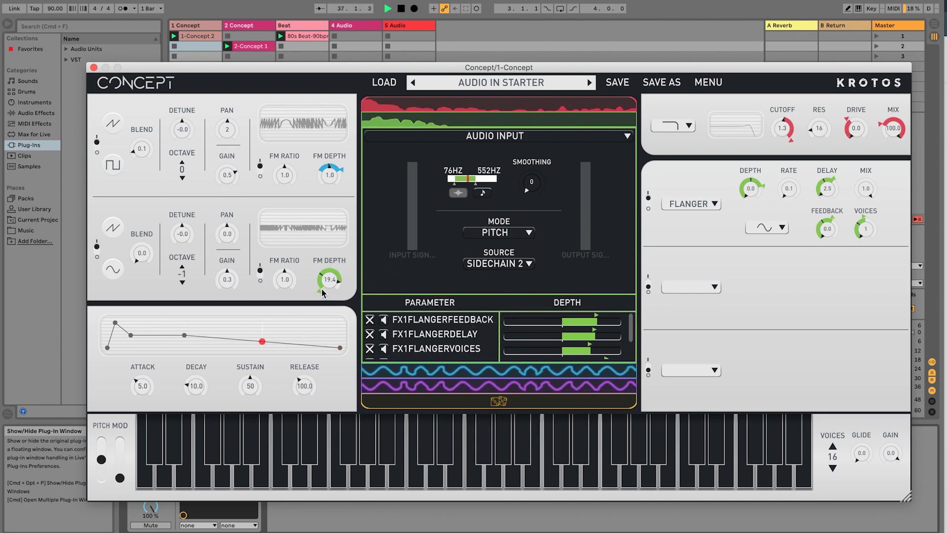
pyautogui.moveTo(284, 277)
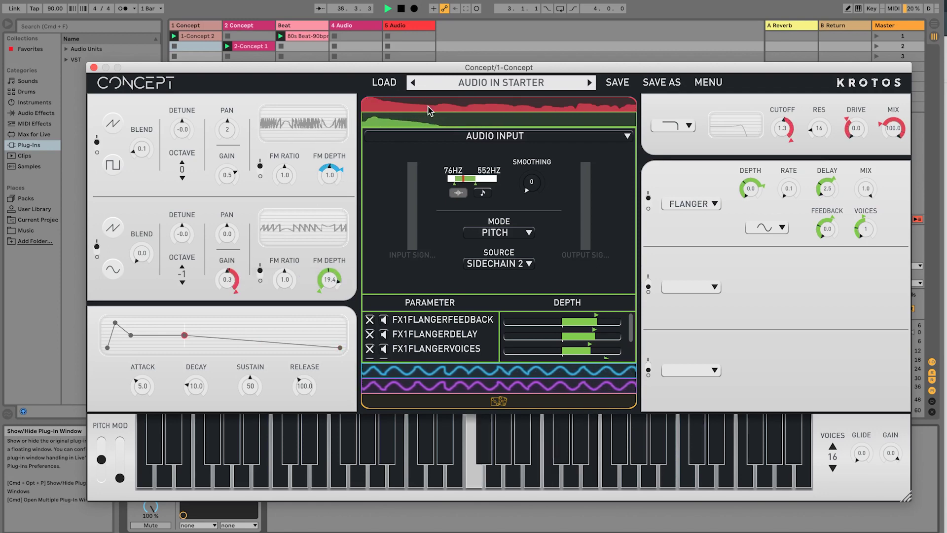
pyautogui.click(434, 124)
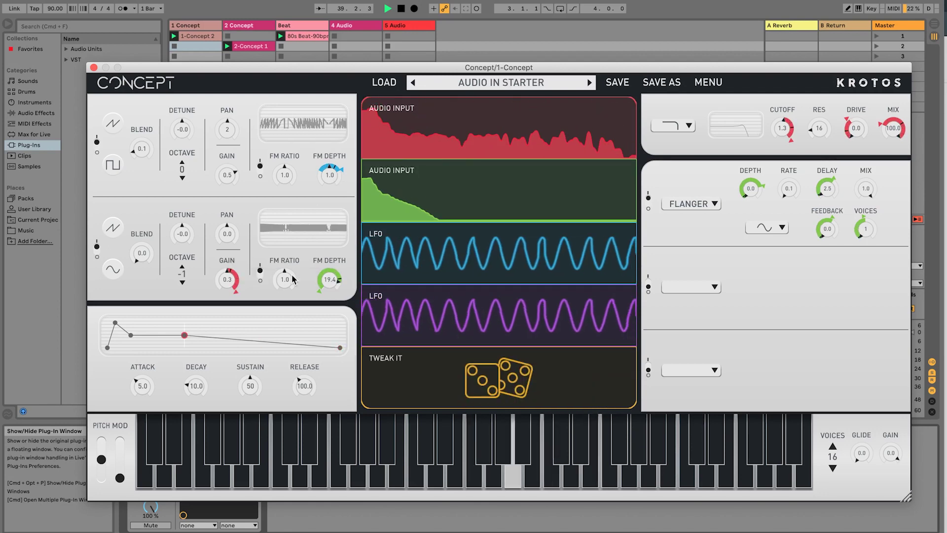
# Modulate the first oscillator's gain with the red Audio Input, setting that gain to 0.3 and the oscillator's blend to 0.2.
pyautogui.moveTo(226, 287)
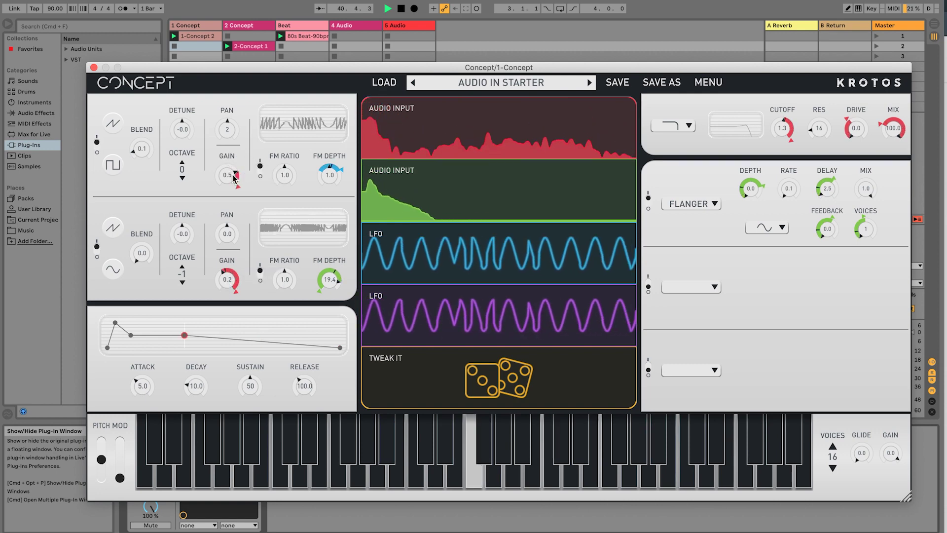
pyautogui.moveTo(231, 179); pyautogui.dragTo(237, 170)
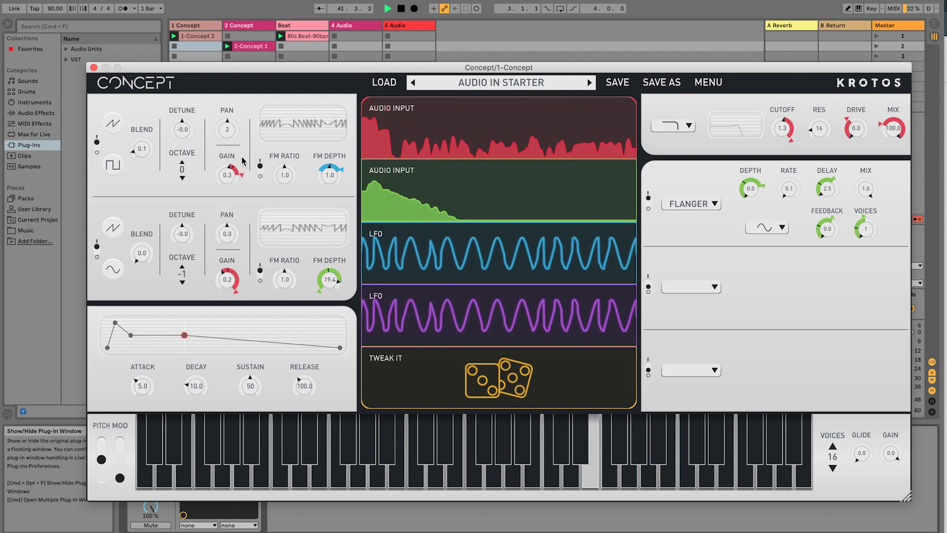
pyautogui.moveTo(153, 148); pyautogui.dragTo(141, 123)
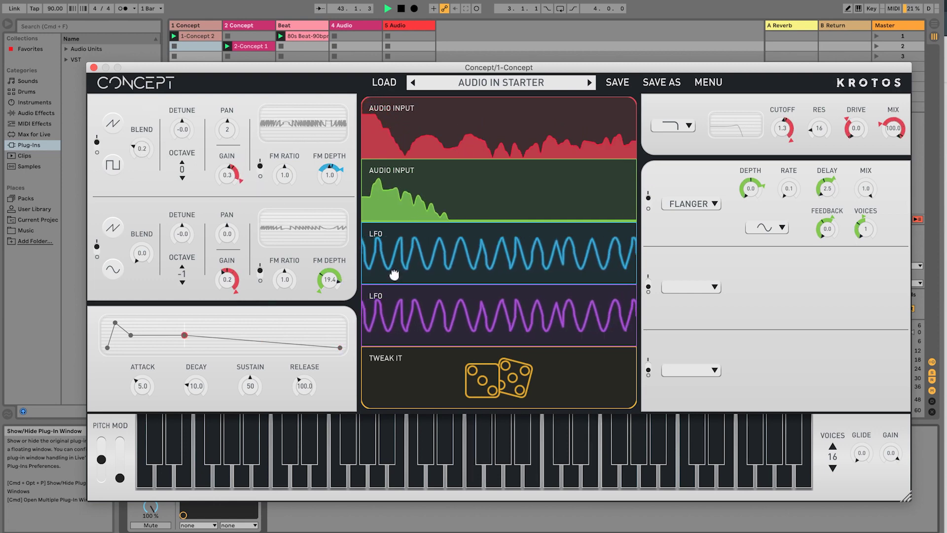
# Load a Convolution Reverb in the second effect slot and a Compressor in the third.
pyautogui.click(708, 287)
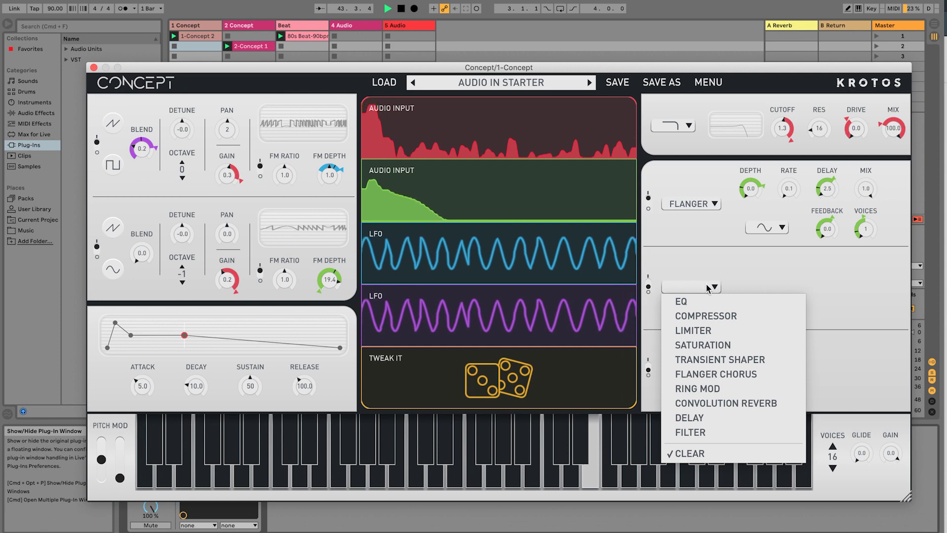
pyautogui.click(716, 401)
pyautogui.click(711, 370)
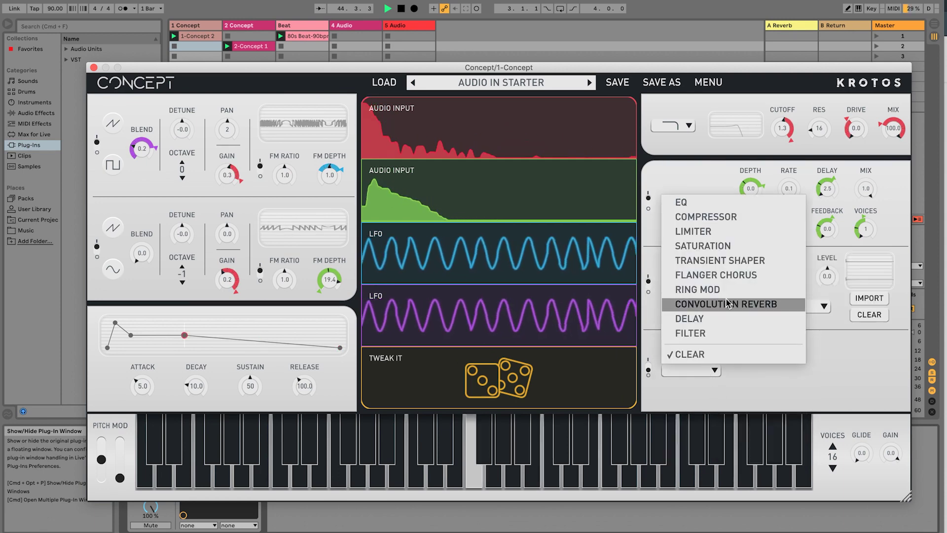
pyautogui.click(730, 231)
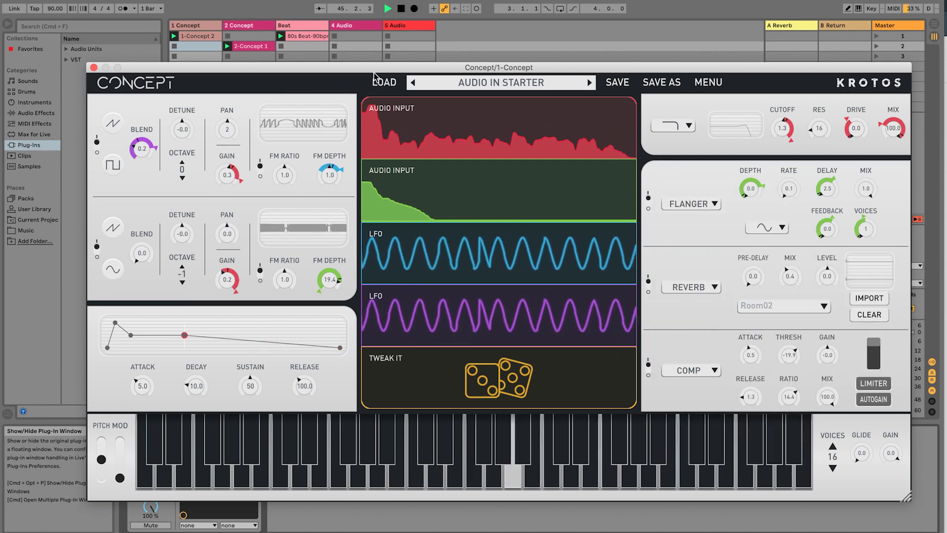
# Close the synth window and unsolo the 2 Concept track.
pyautogui.click(94, 67)
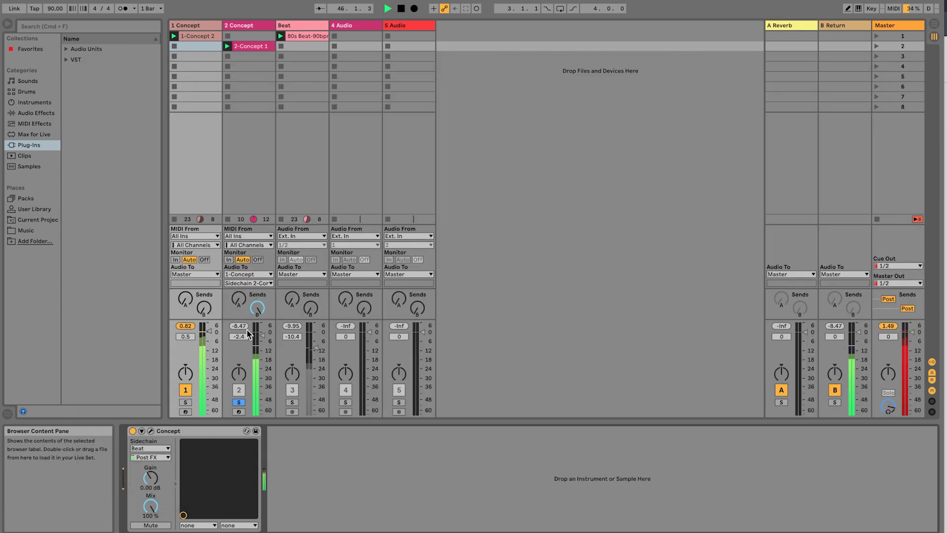
pyautogui.click(238, 402)
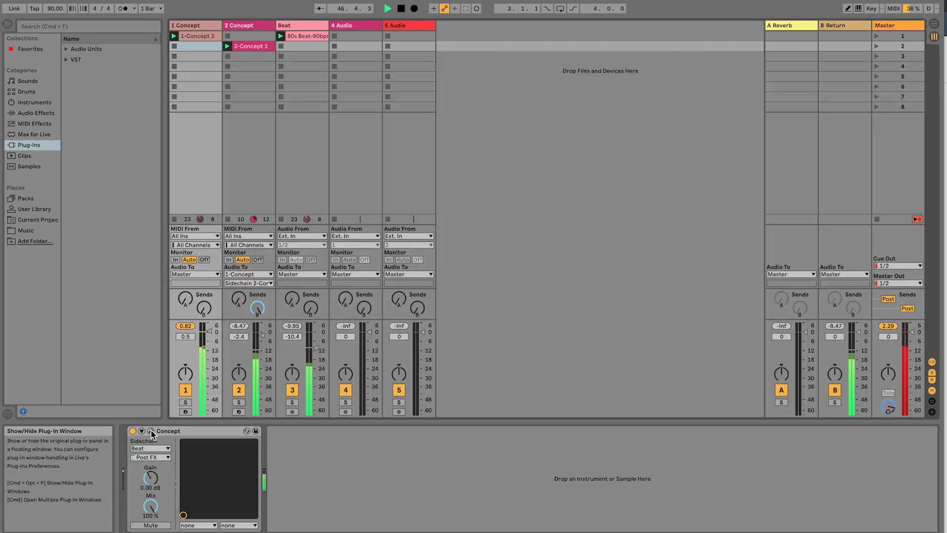